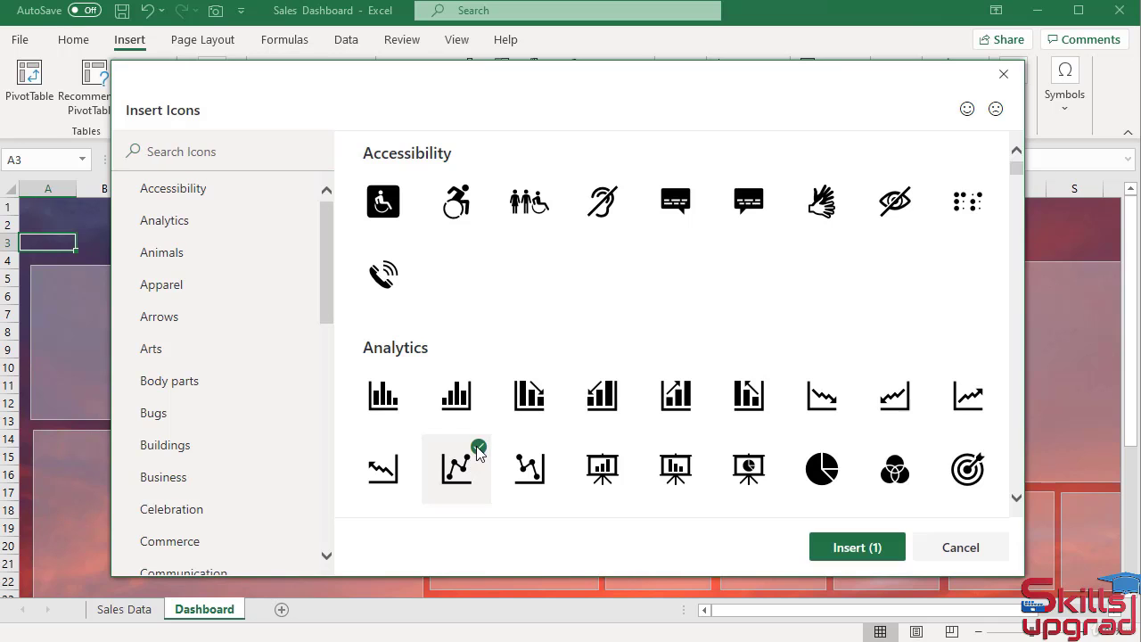
# Insert the selected line-chart icon and shrink it to about 0.4" high by 0.53" wide in the first panel's upper-left corner.
pyautogui.click(863, 546)
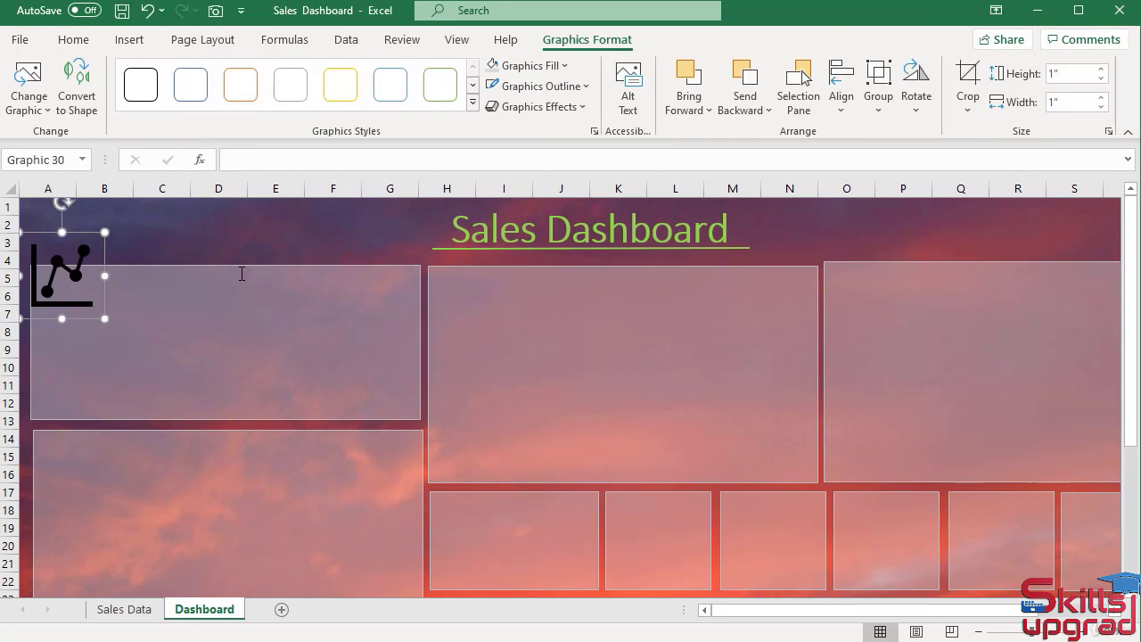
pyautogui.moveTo(62, 233); pyautogui.dragTo(49, 297)
pyautogui.moveTo(77, 260); pyautogui.dragTo(76, 301)
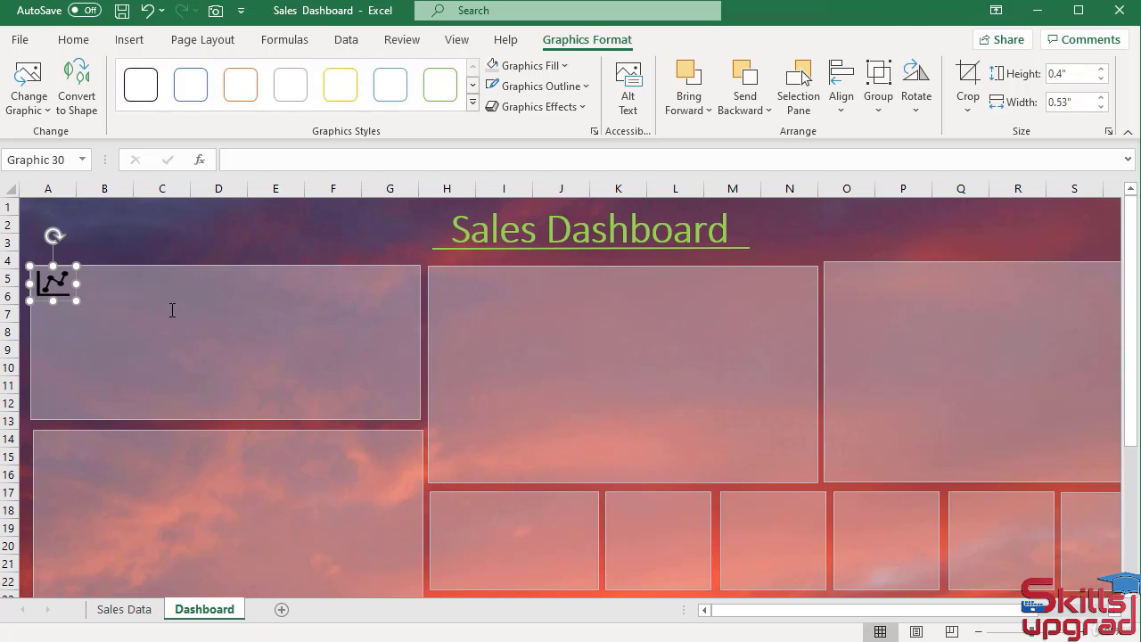
pyautogui.click(458, 282)
pyautogui.click(233, 229)
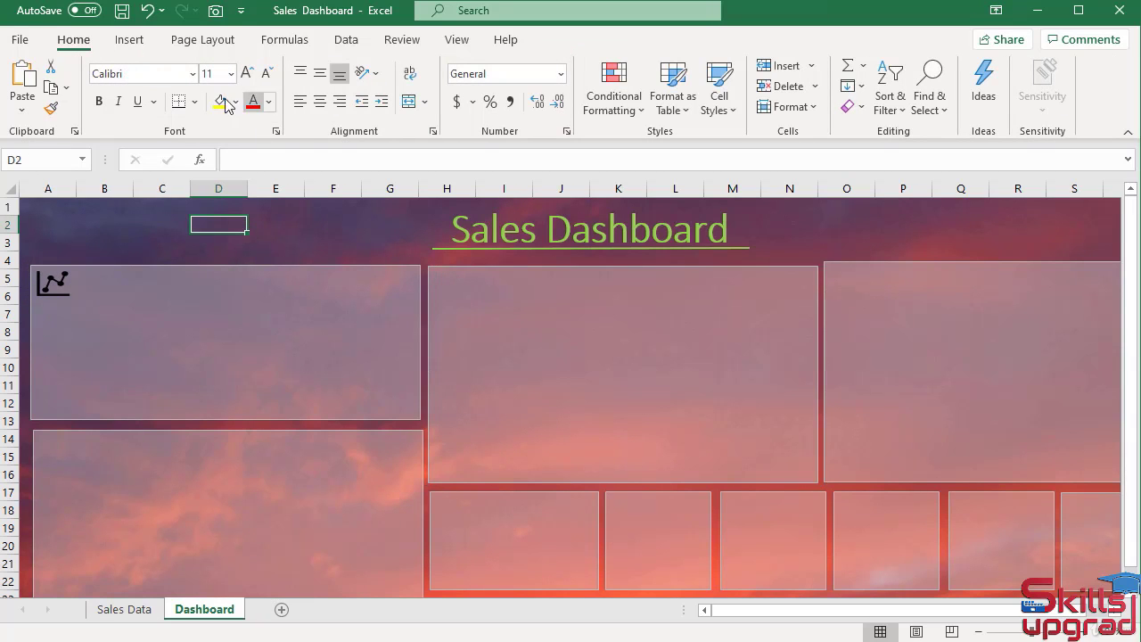
# Insert the standing man icon from the People category and fit it, reduced, into the upper-left corner of the panel below the title.
pyautogui.click(130, 39)
pyautogui.click(212, 100)
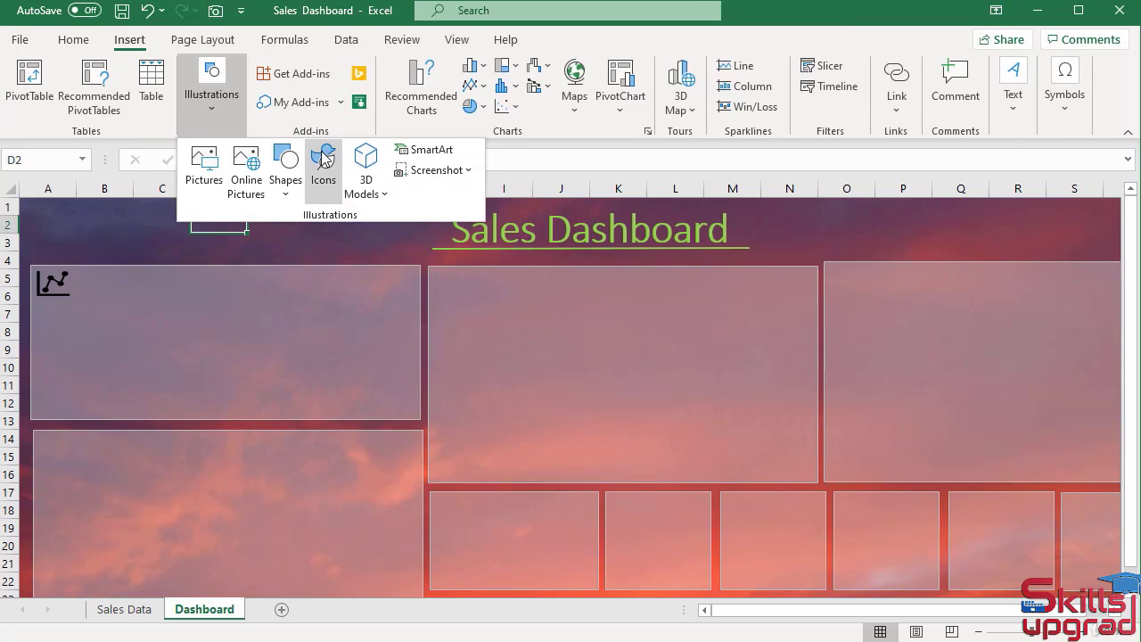
pyautogui.click(323, 159)
pyautogui.moveTo(323, 225); pyautogui.dragTo(318, 327)
pyautogui.scroll(-3, 282, 430)
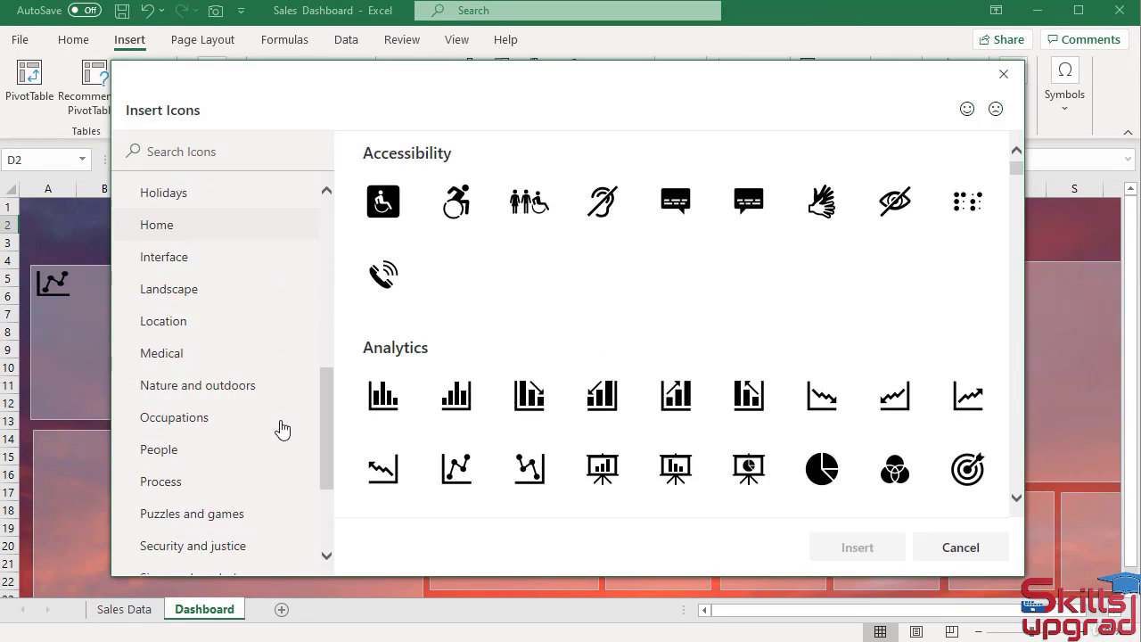
pyautogui.scroll(-1, 282, 430)
pyautogui.click(166, 405)
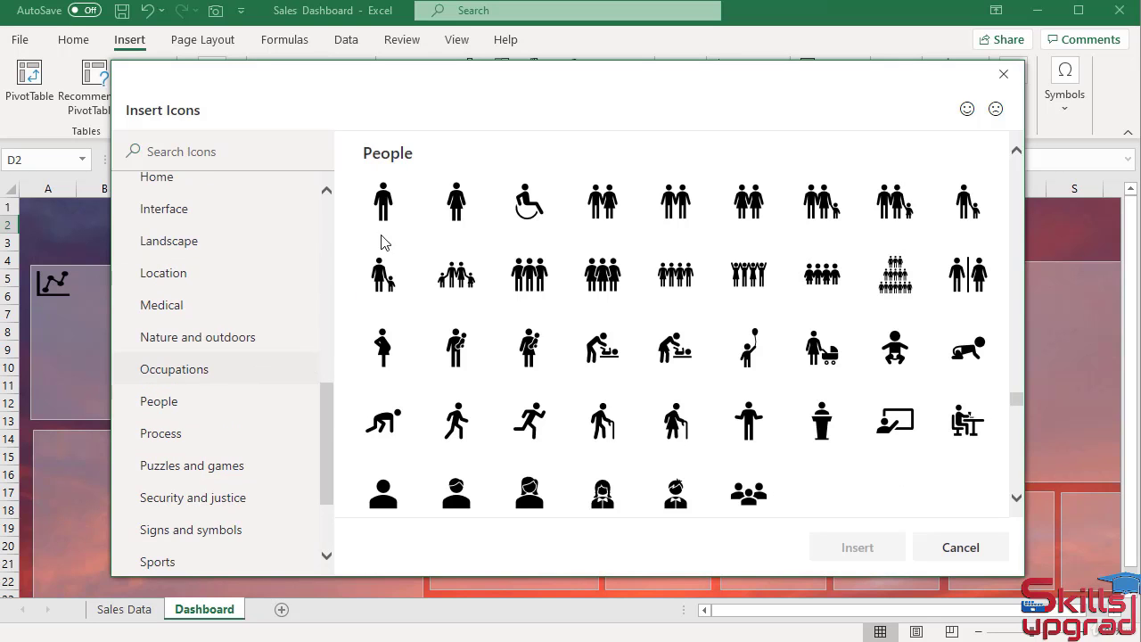
pyautogui.click(406, 187)
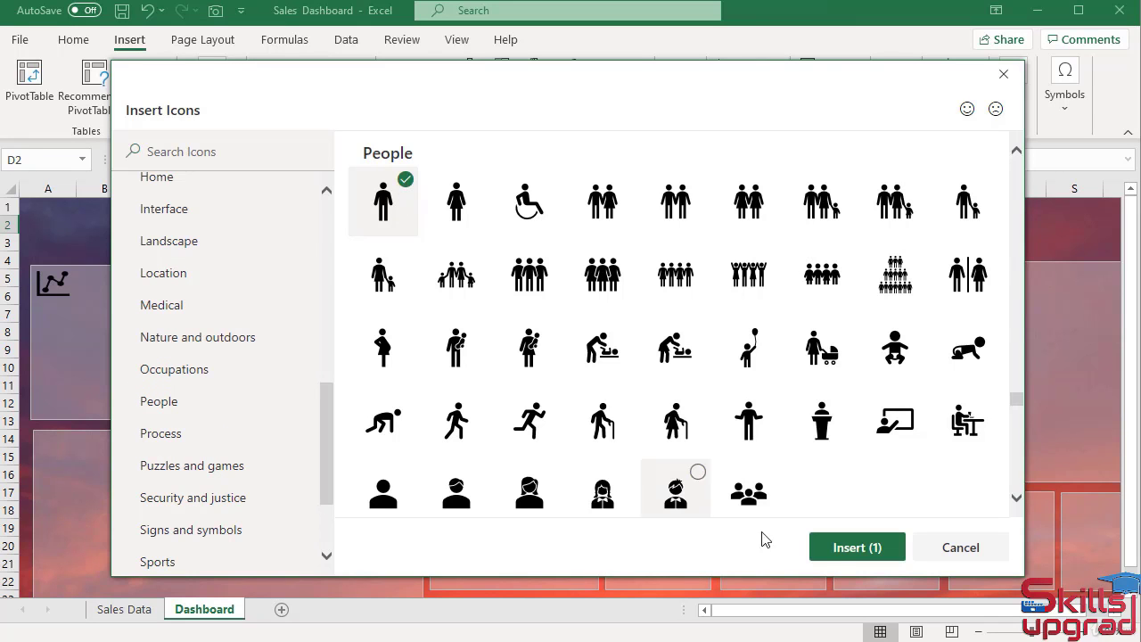
pyautogui.click(843, 548)
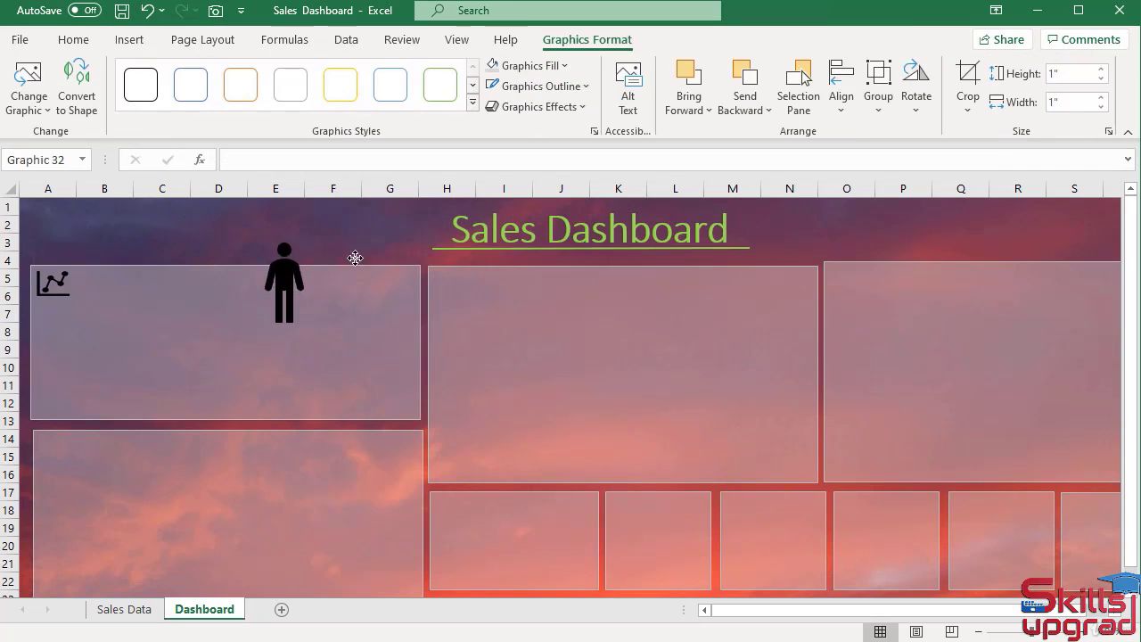
pyautogui.moveTo(297, 238); pyautogui.dragTo(474, 268)
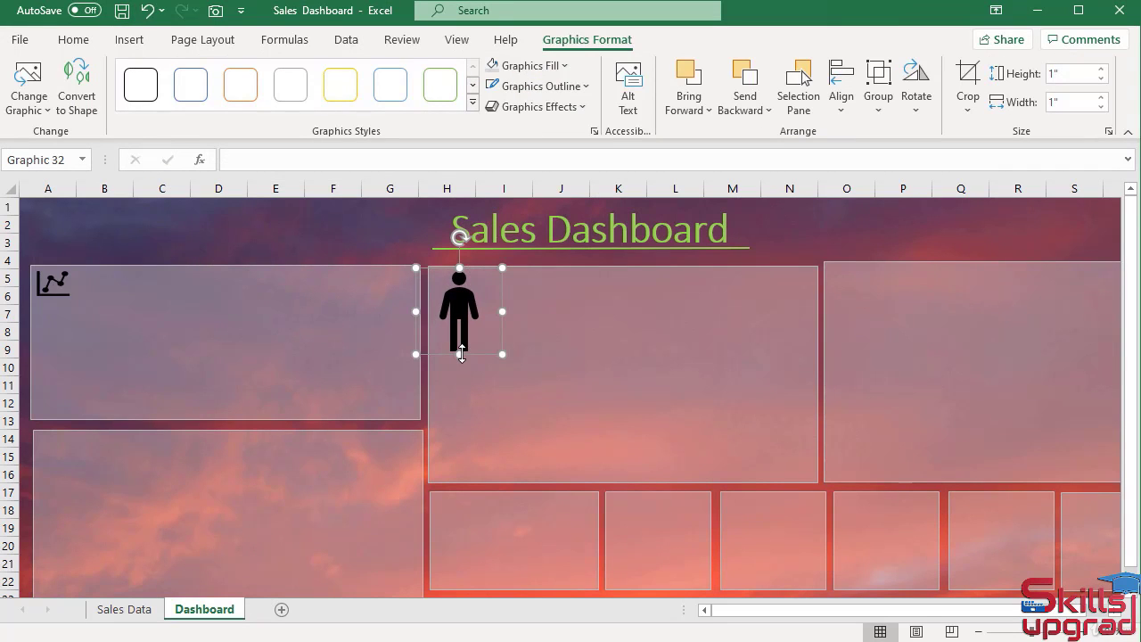
pyautogui.moveTo(460, 354); pyautogui.dragTo(451, 294)
# Insert the dollar sign icon from the Commerce category into the dashboard.
pyautogui.click(129, 39)
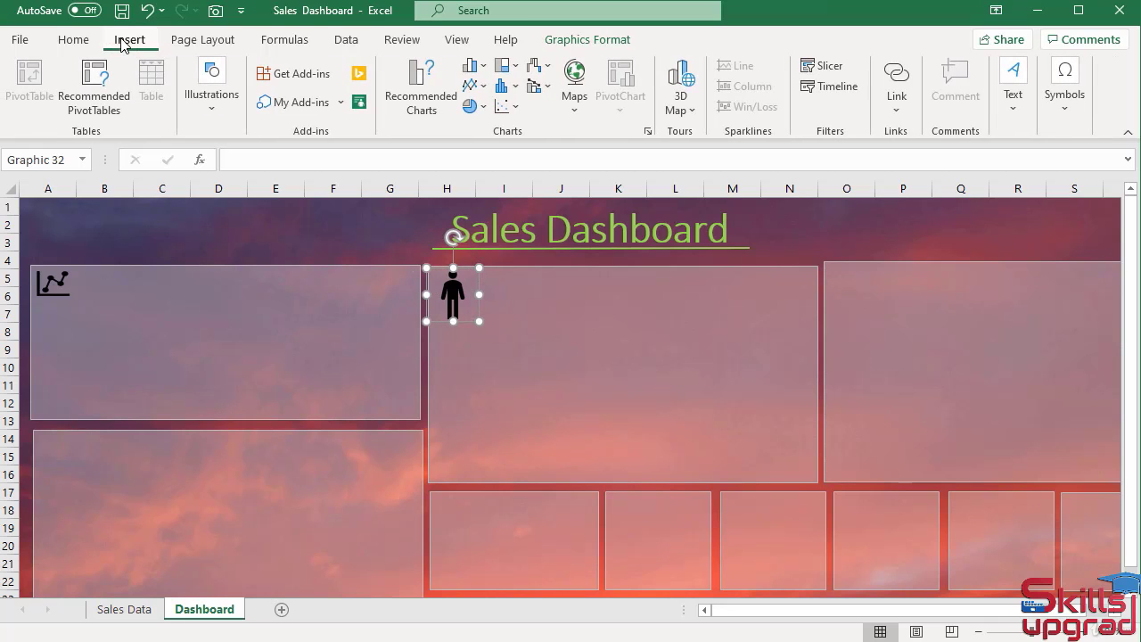
pyautogui.click(212, 114)
pyautogui.click(327, 169)
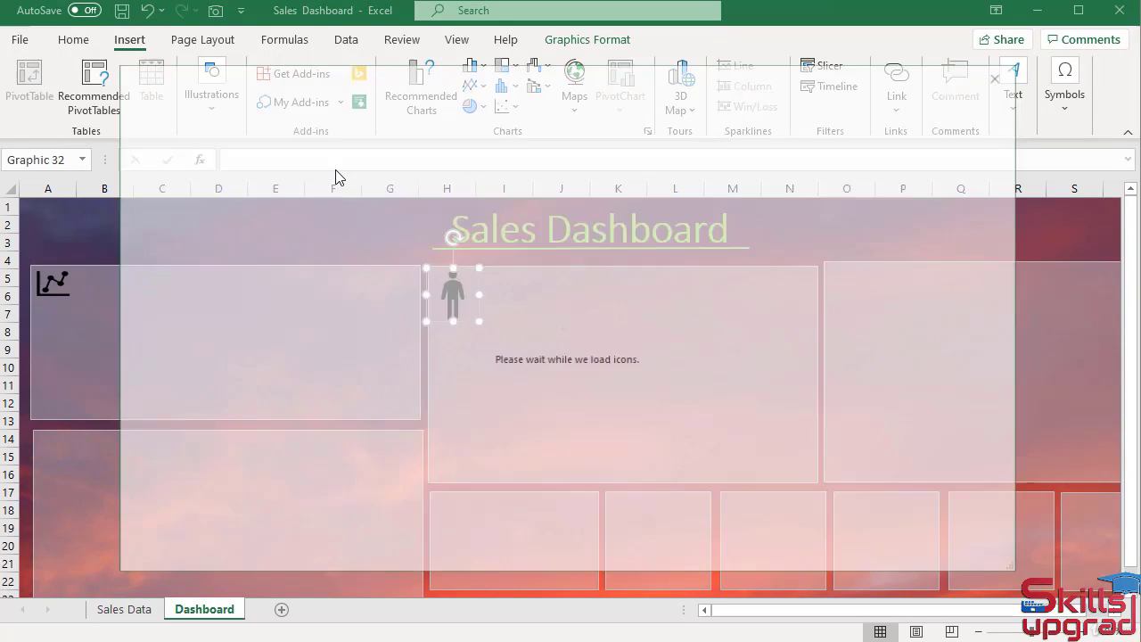
pyautogui.moveTo(326, 214); pyautogui.dragTo(326, 280)
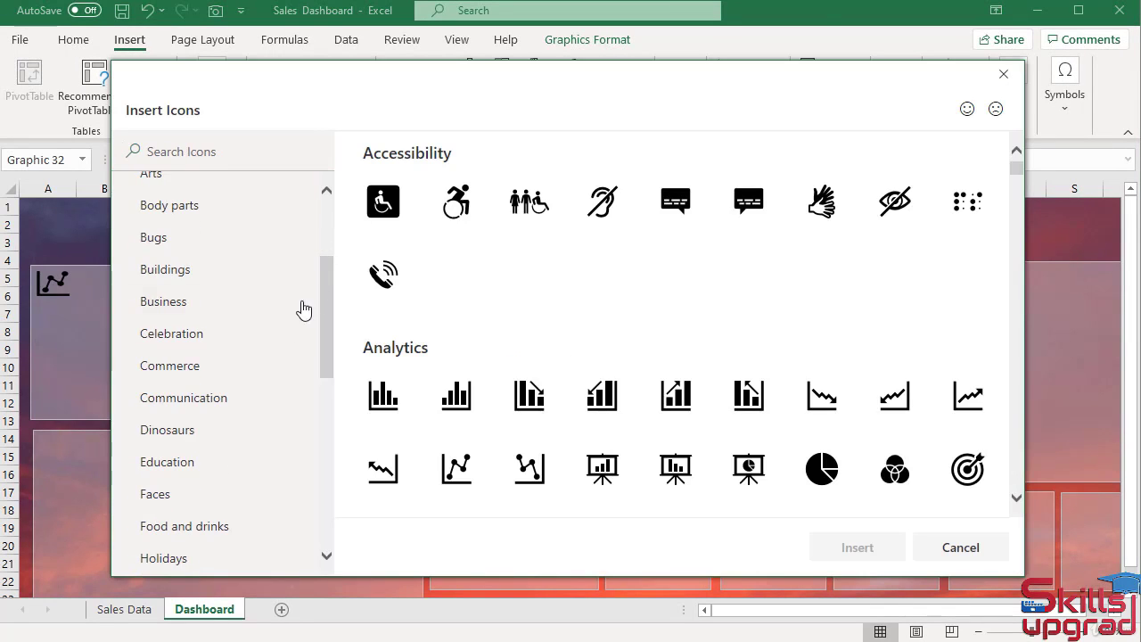
pyautogui.click(189, 371)
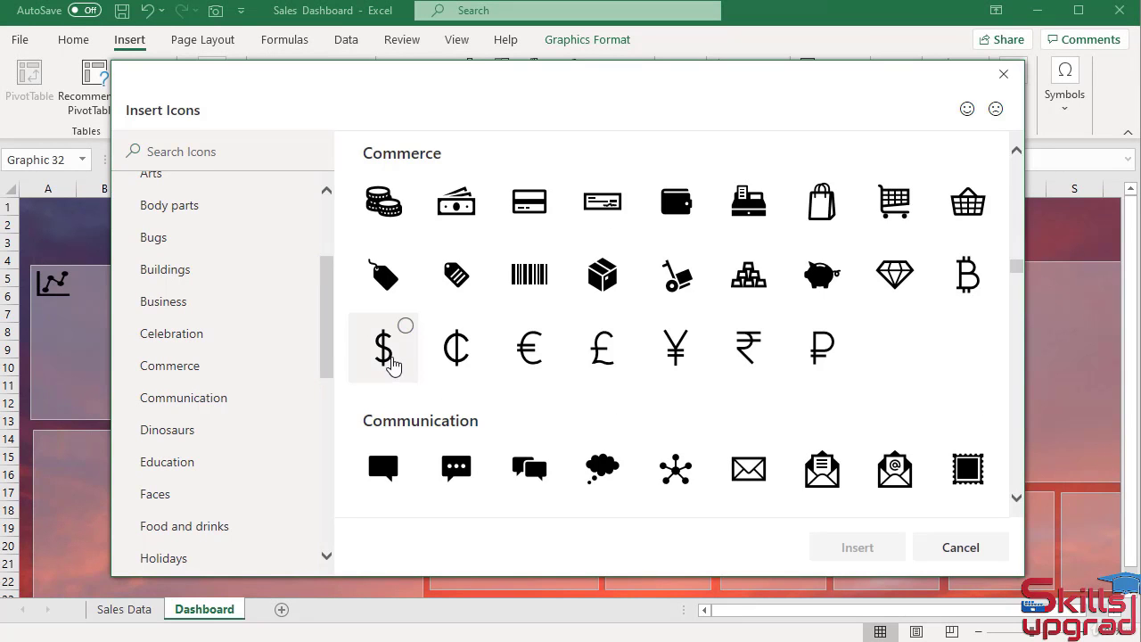
pyautogui.click(392, 355)
pyautogui.click(829, 546)
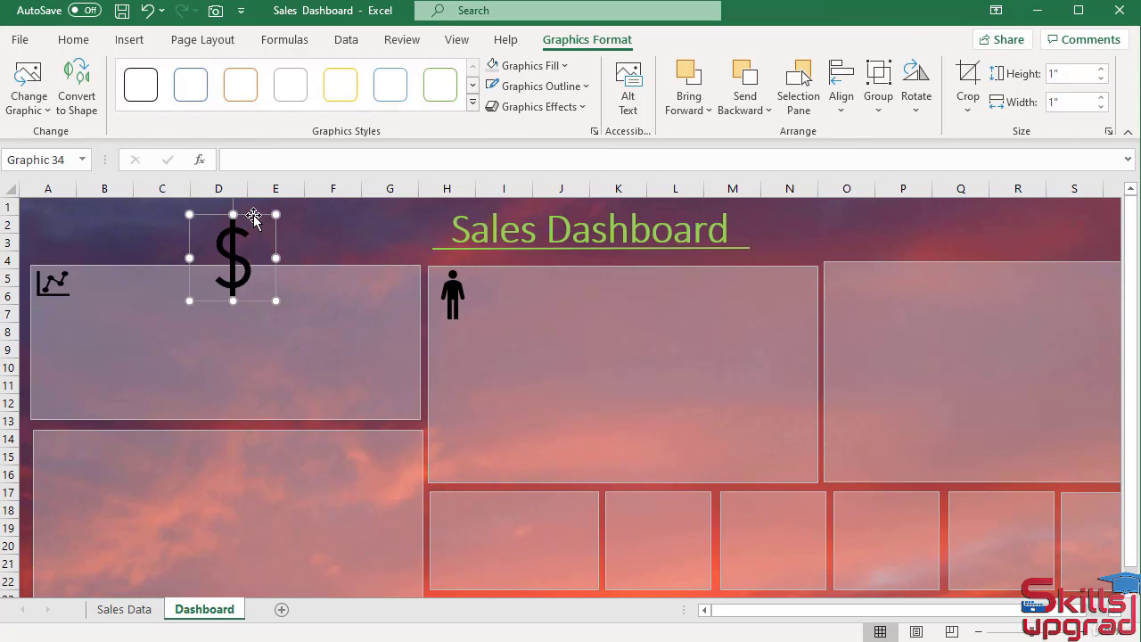
# Move the dollar icon to the upper-left corner of the panel starting at column O and shrink it to fit.
pyautogui.moveTo(254, 219); pyautogui.dragTo(857, 280)
pyautogui.moveTo(813, 317); pyautogui.dragTo(890, 319)
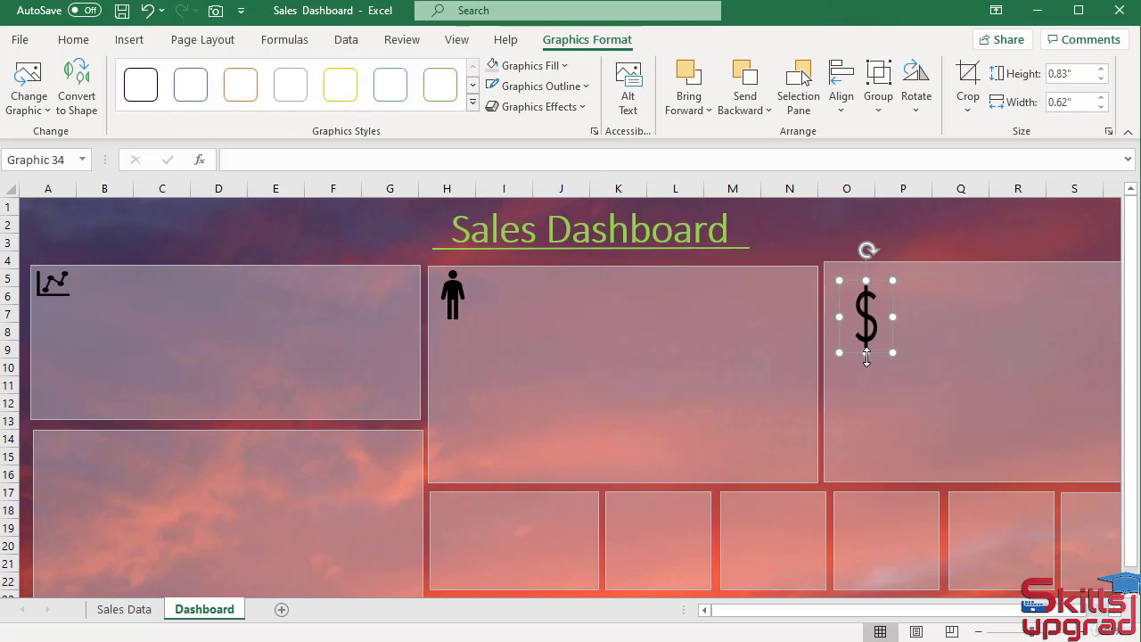
pyautogui.moveTo(866, 357); pyautogui.dragTo(856, 317)
# Insert the banknotes icon from the Commerce category into the dashboard.
pyautogui.click(129, 39)
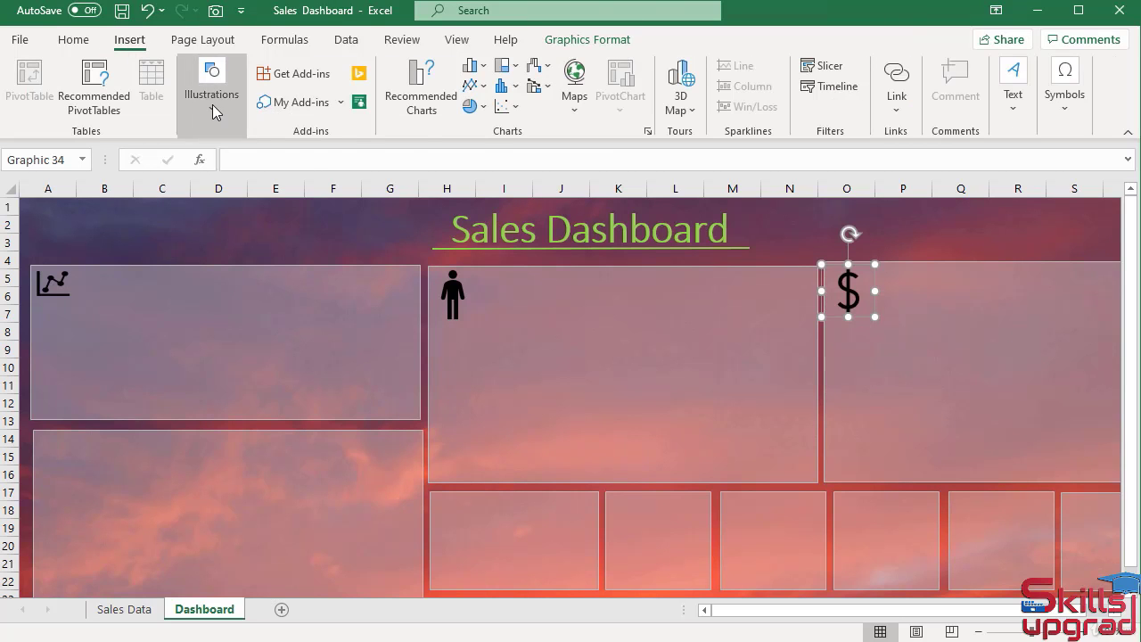
pyautogui.click(212, 111)
pyautogui.click(324, 185)
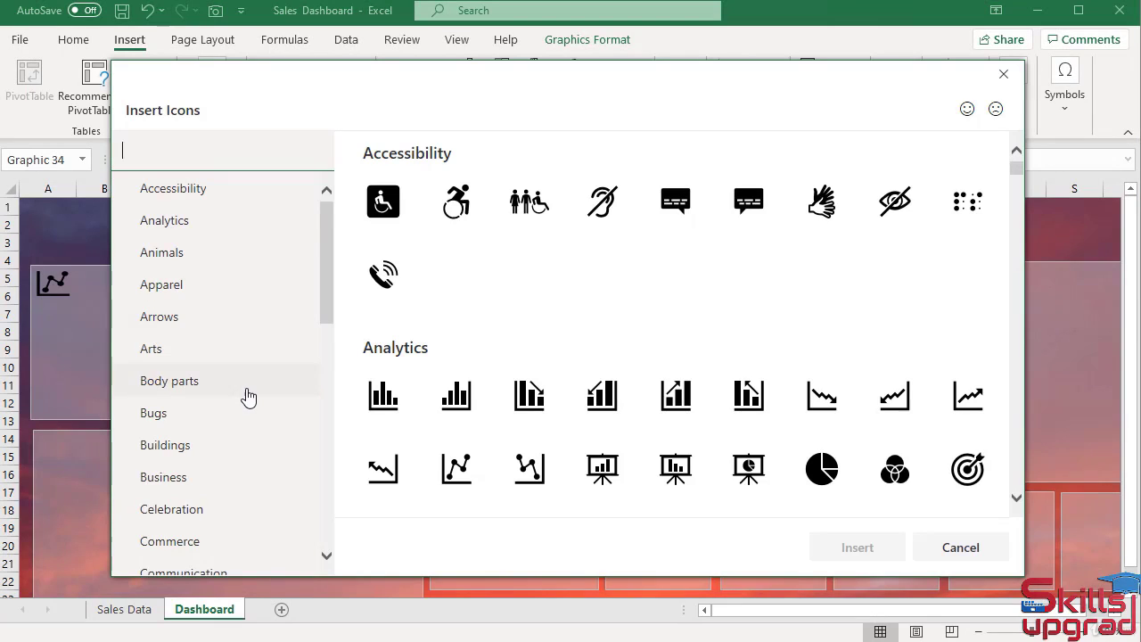
pyautogui.scroll(-2, 248, 396)
pyautogui.click(176, 362)
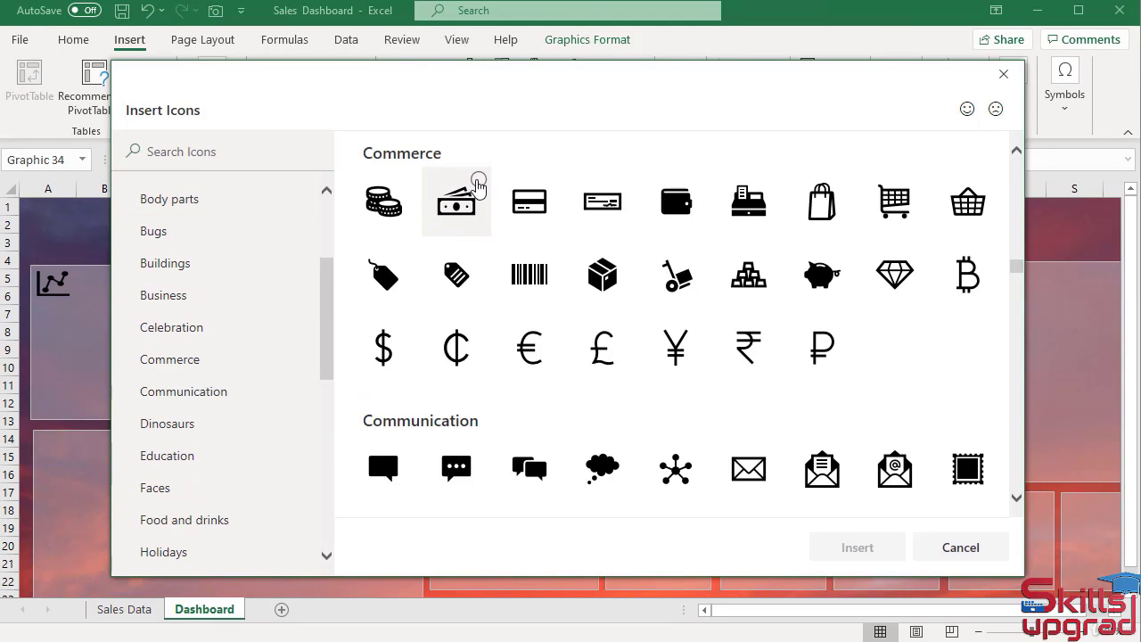
pyautogui.click(479, 182)
pyautogui.click(843, 546)
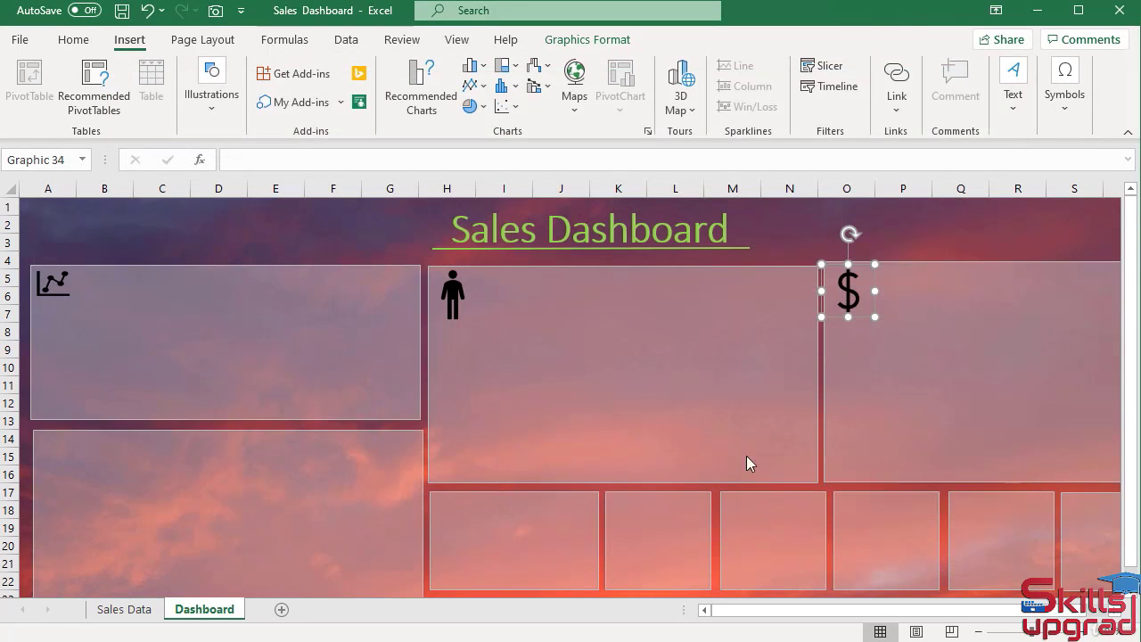
# Place the banknotes icon in the upper-left corner of the small panel starting at cell H17 and reduce its size.
pyautogui.moveTo(272, 246); pyautogui.dragTo(499, 478)
pyautogui.moveTo(484, 568); pyautogui.dragTo(482, 535)
pyautogui.moveTo(482, 479); pyautogui.dragTo(452, 505)
# Insert the globe icon showing Africa and Europe from the Location category.
pyautogui.click(180, 492)
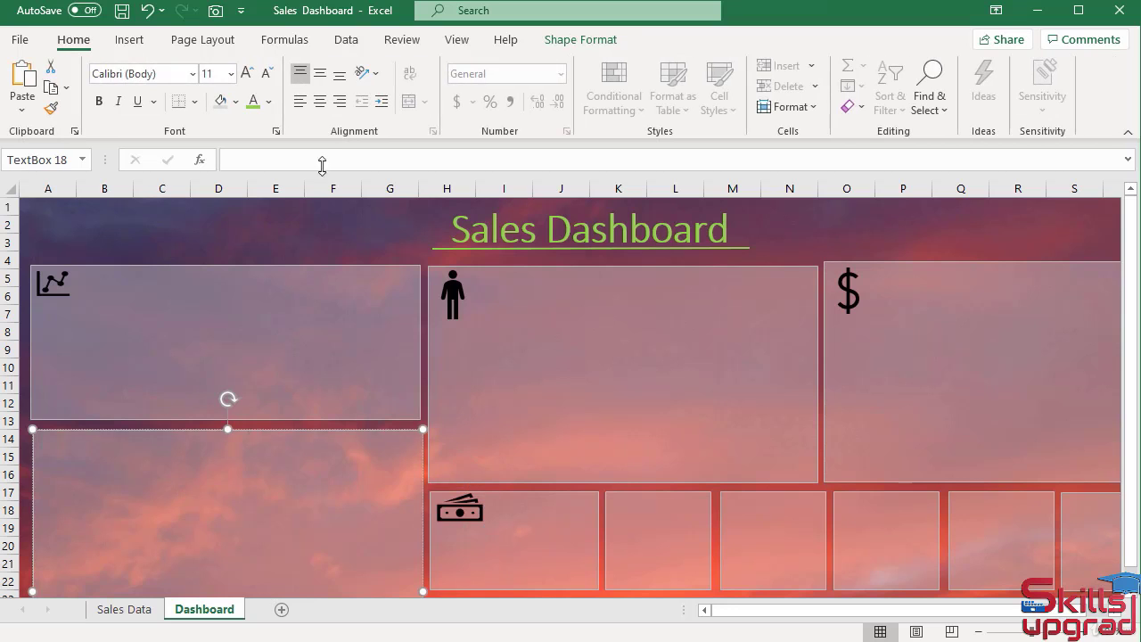
pyautogui.click(129, 40)
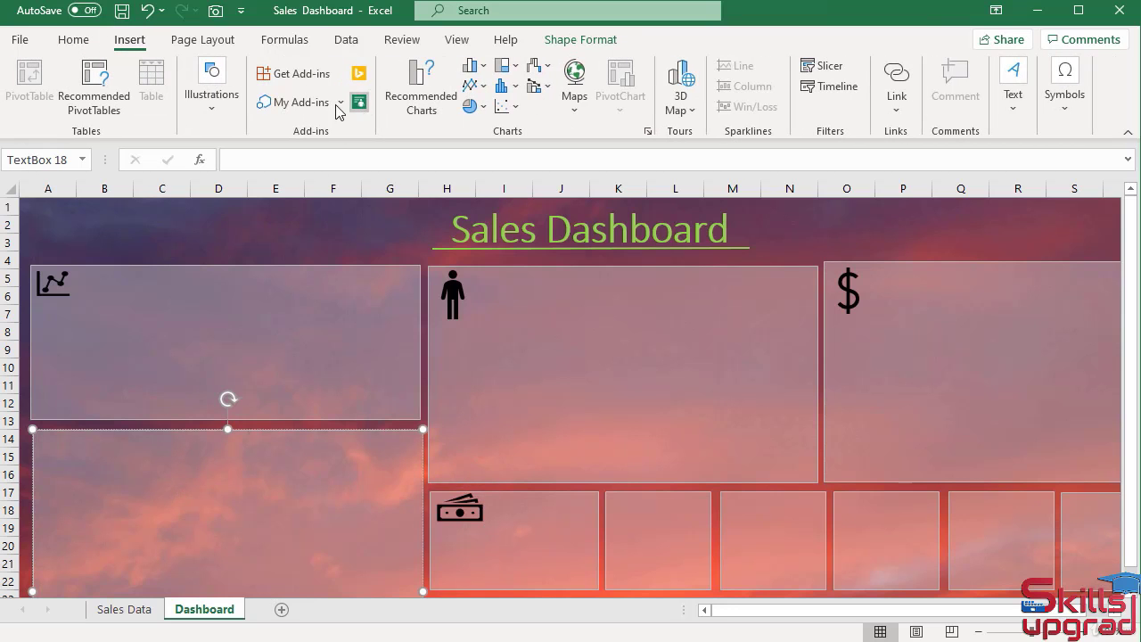
pyautogui.click(211, 94)
pyautogui.click(322, 161)
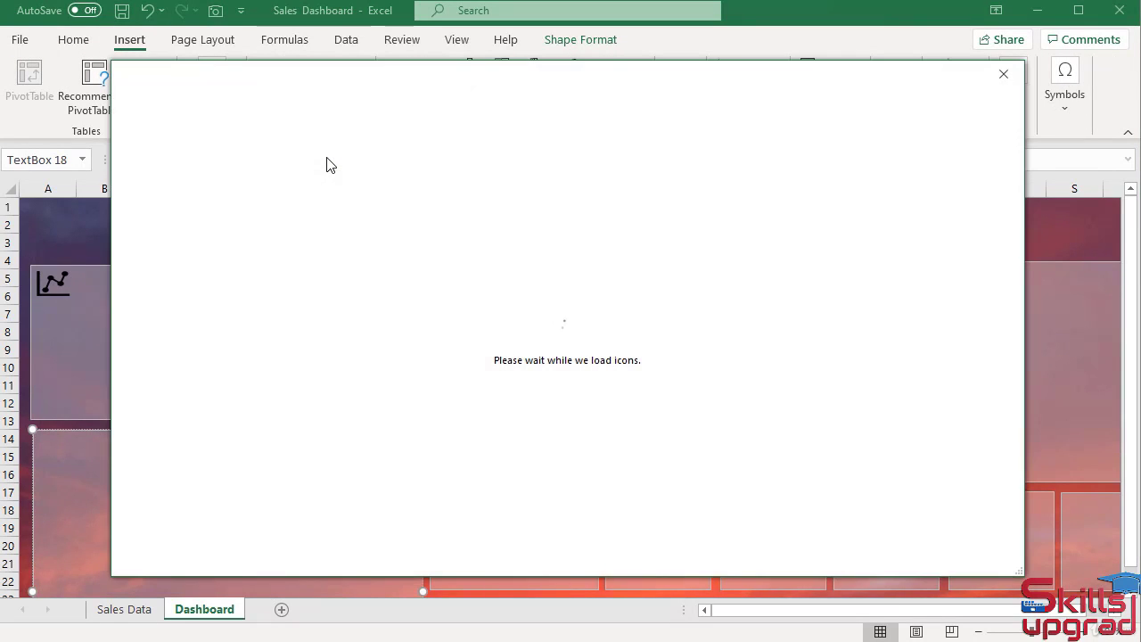
pyautogui.moveTo(324, 297); pyautogui.dragTo(326, 357)
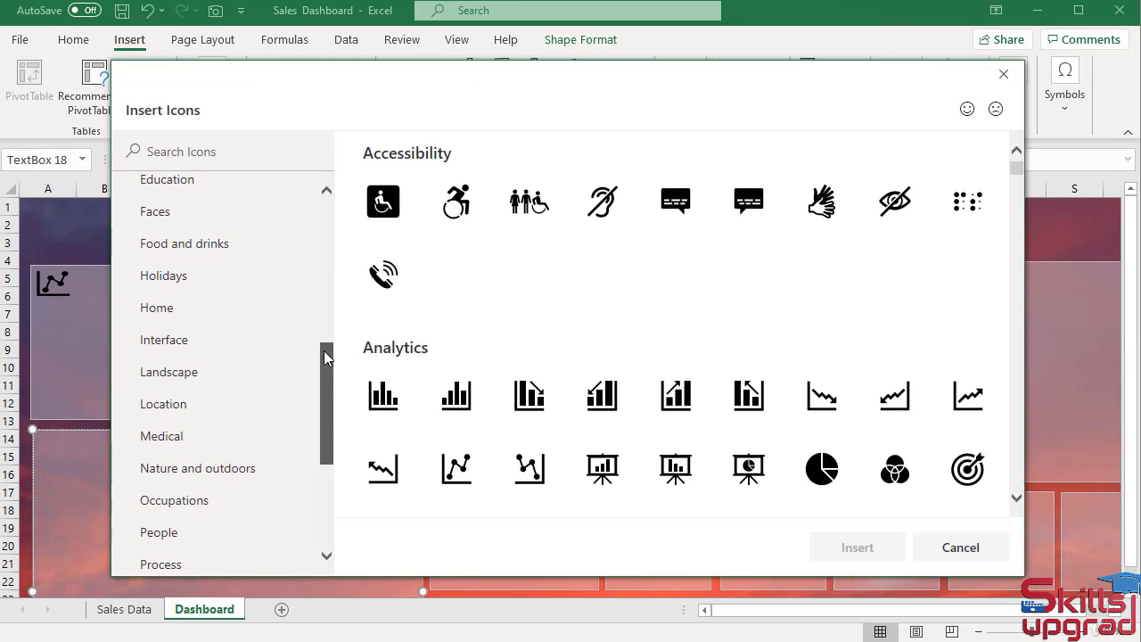
pyautogui.click(171, 412)
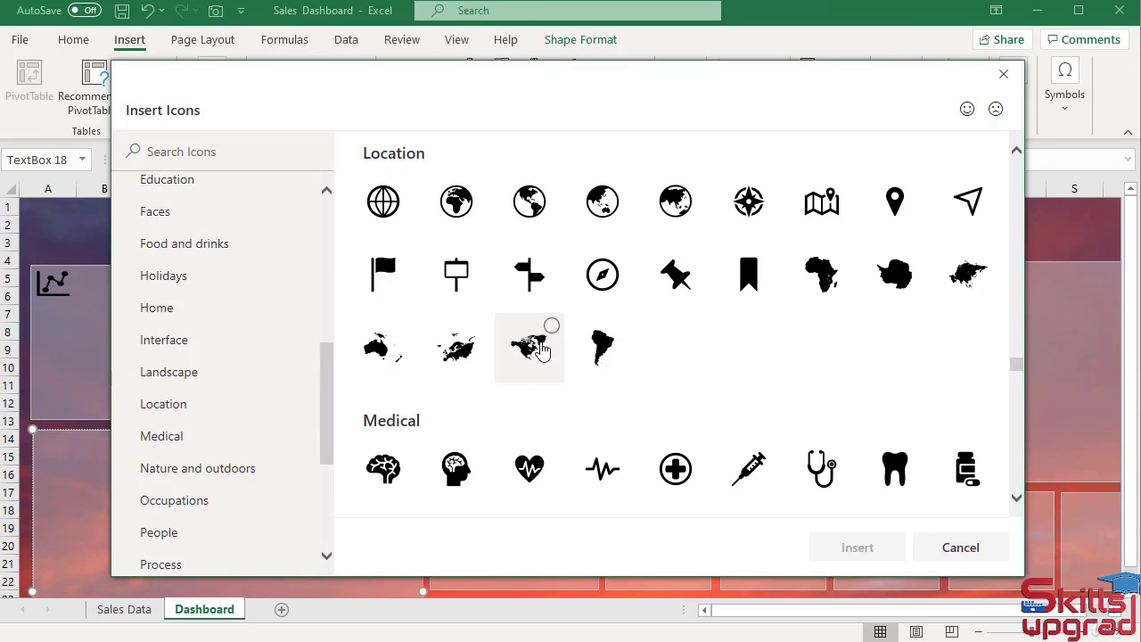
pyautogui.click(478, 182)
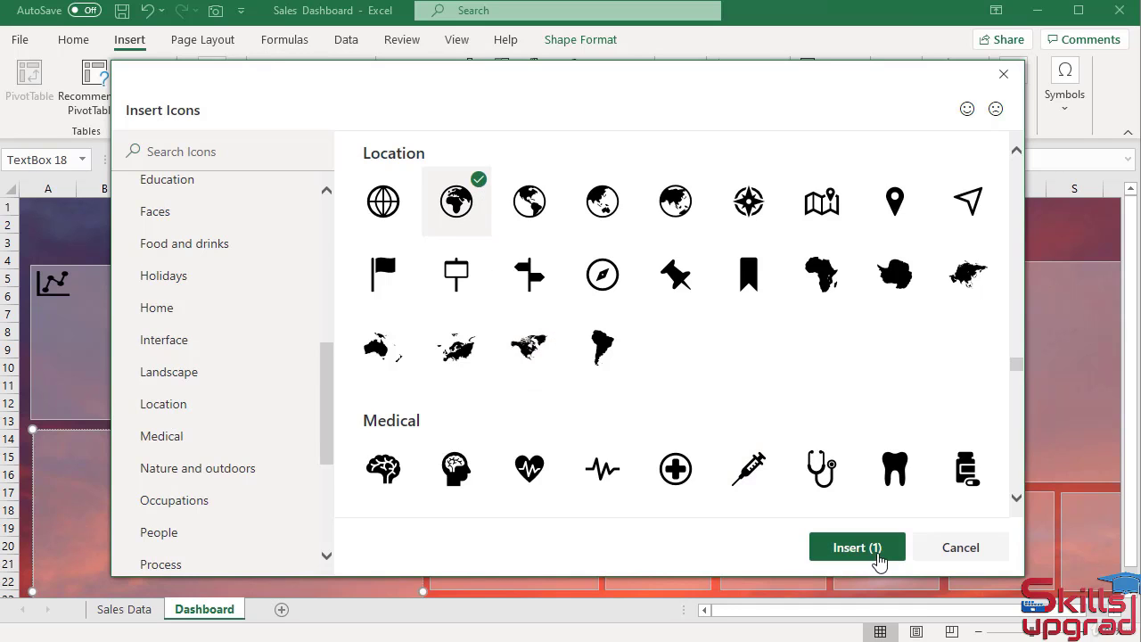
pyautogui.click(873, 553)
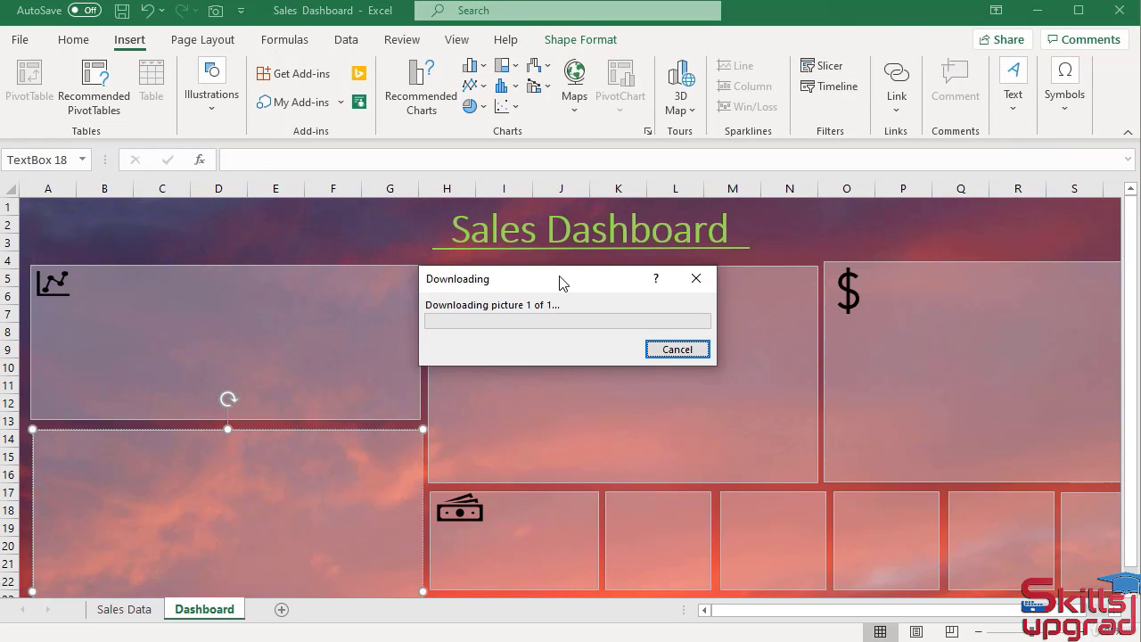
# Place the globe icon in the upper-left corner of the panel starting at row 14, shrink it, and deselect it.
pyautogui.moveTo(256, 216); pyautogui.dragTo(98, 430)
pyautogui.moveTo(76, 514); pyautogui.dragTo(46, 458)
pyautogui.click(303, 222)
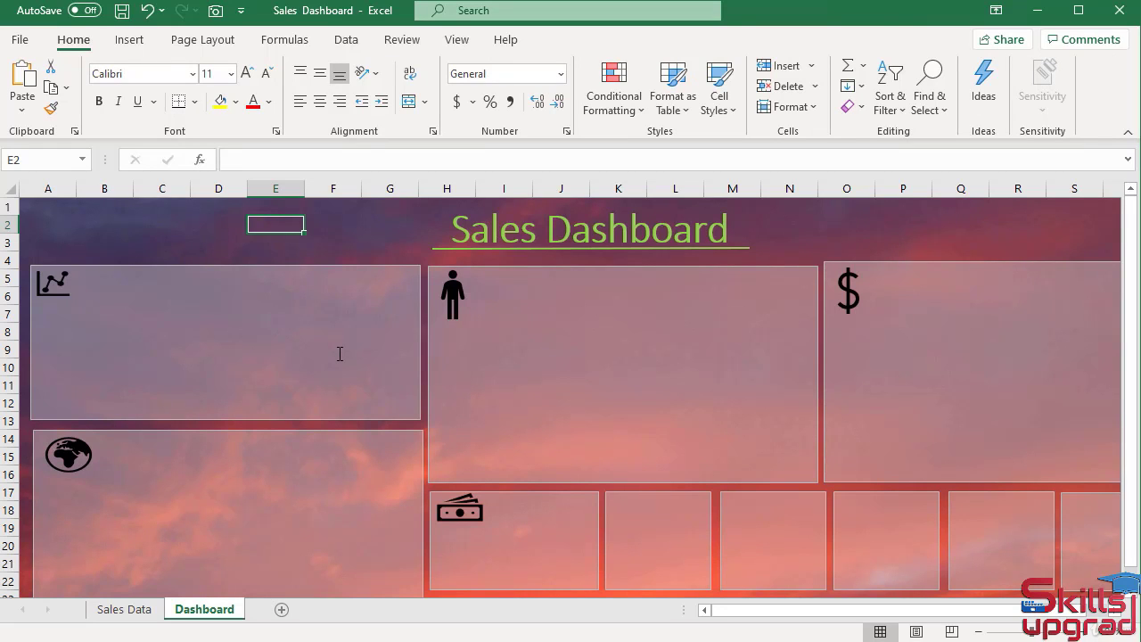
# Convert the range A1:J204 on the Sales Data sheet into a table with headers.
pyautogui.click(136, 610)
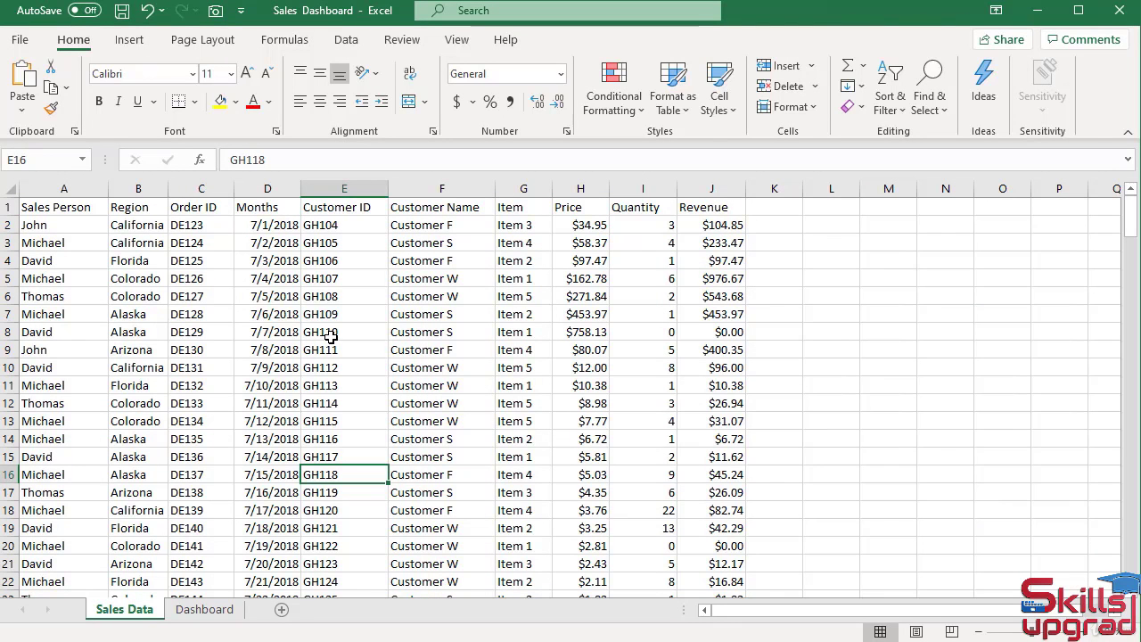
pyautogui.click(130, 39)
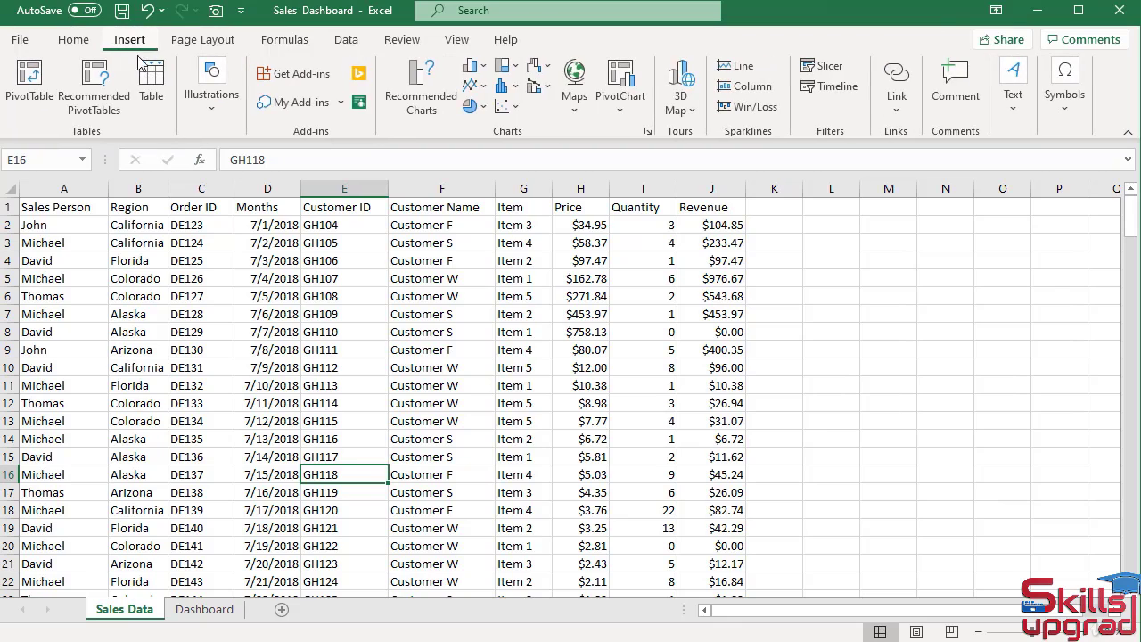
pyautogui.click(149, 85)
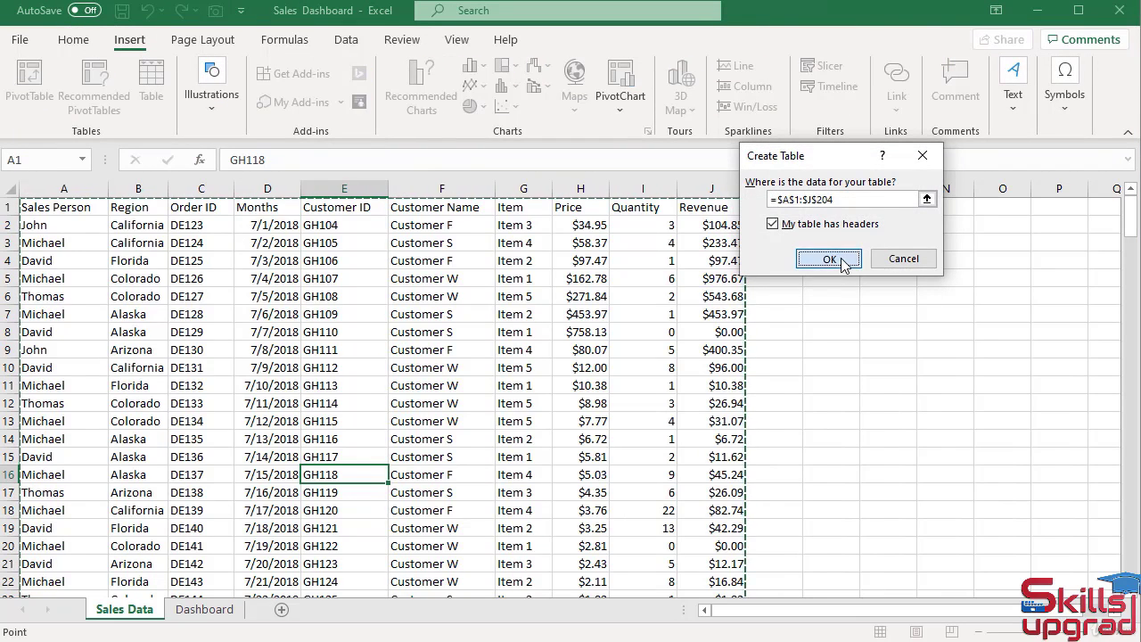
pyautogui.click(838, 261)
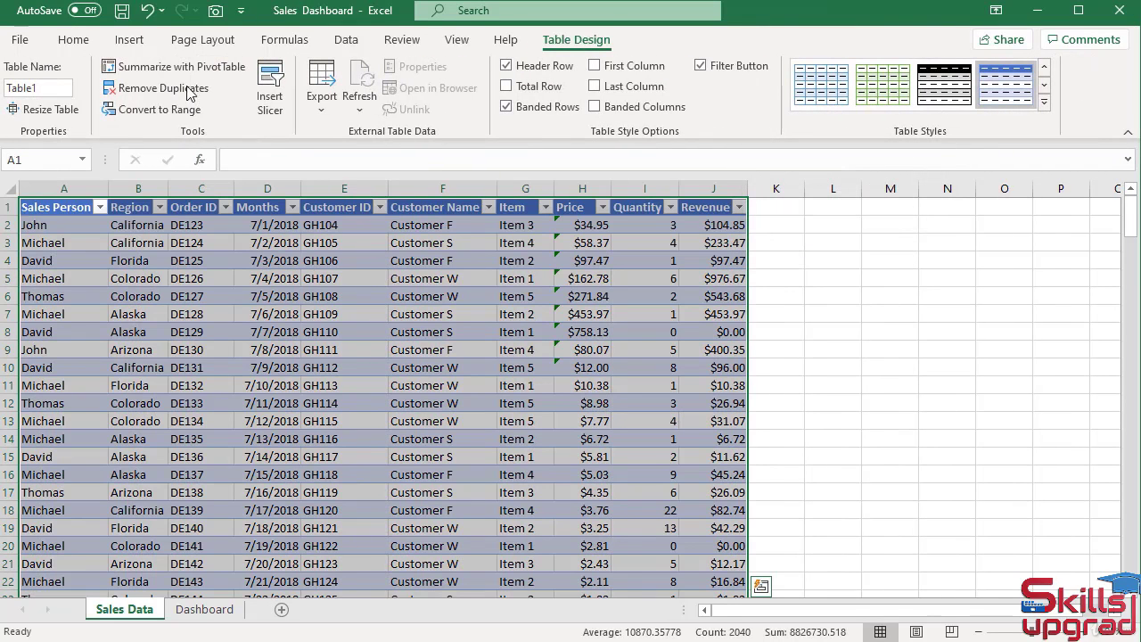
# Create a PivotTable from Table1 on a new worksheet.
pyautogui.click(129, 40)
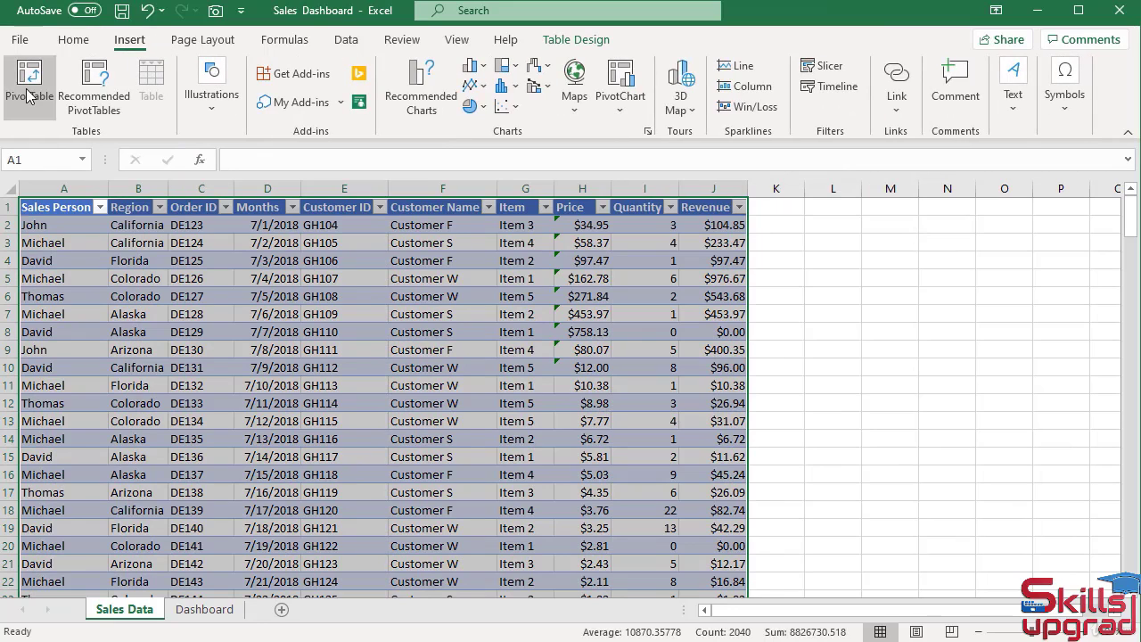
pyautogui.click(27, 96)
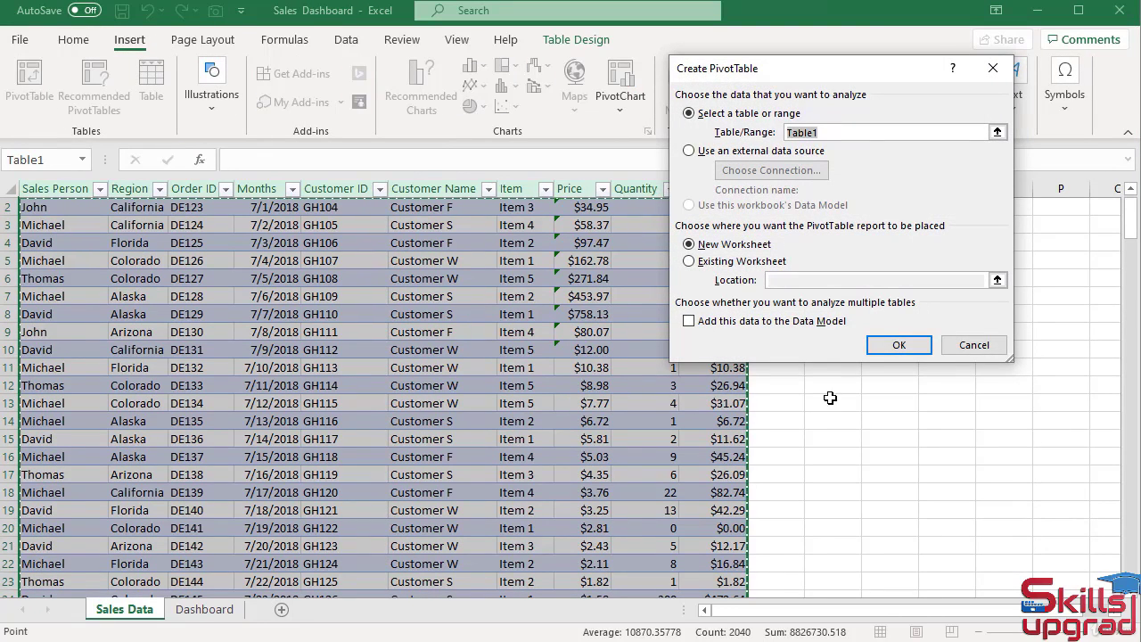
pyautogui.click(895, 346)
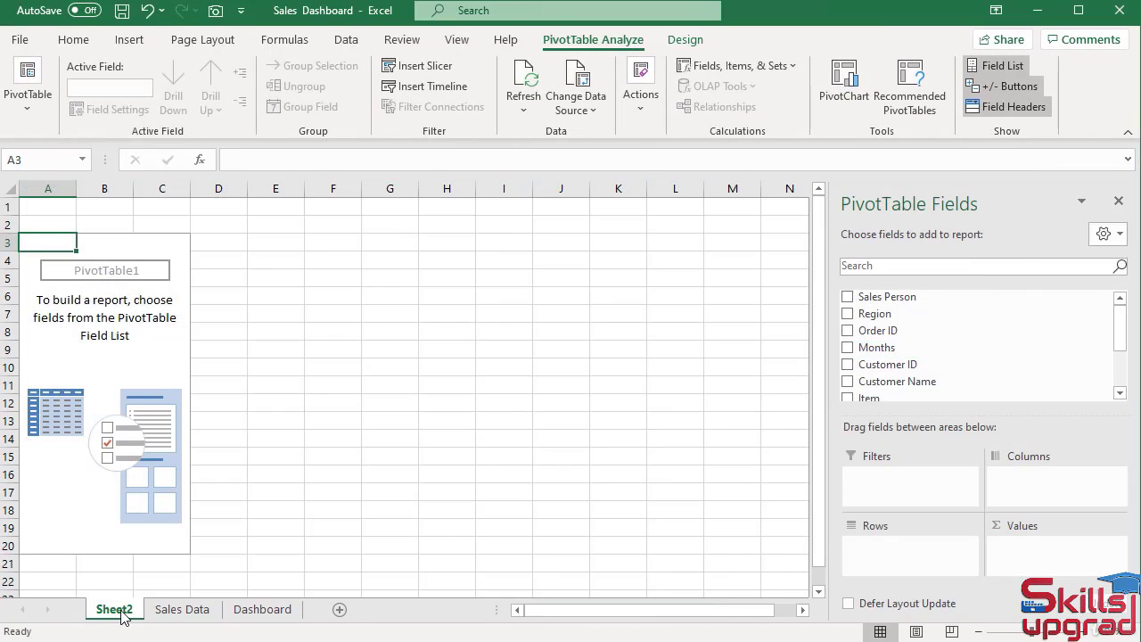
# Rename the new PivotTable sheet as Sales Trend.
pyautogui.doubleClick(122, 611)
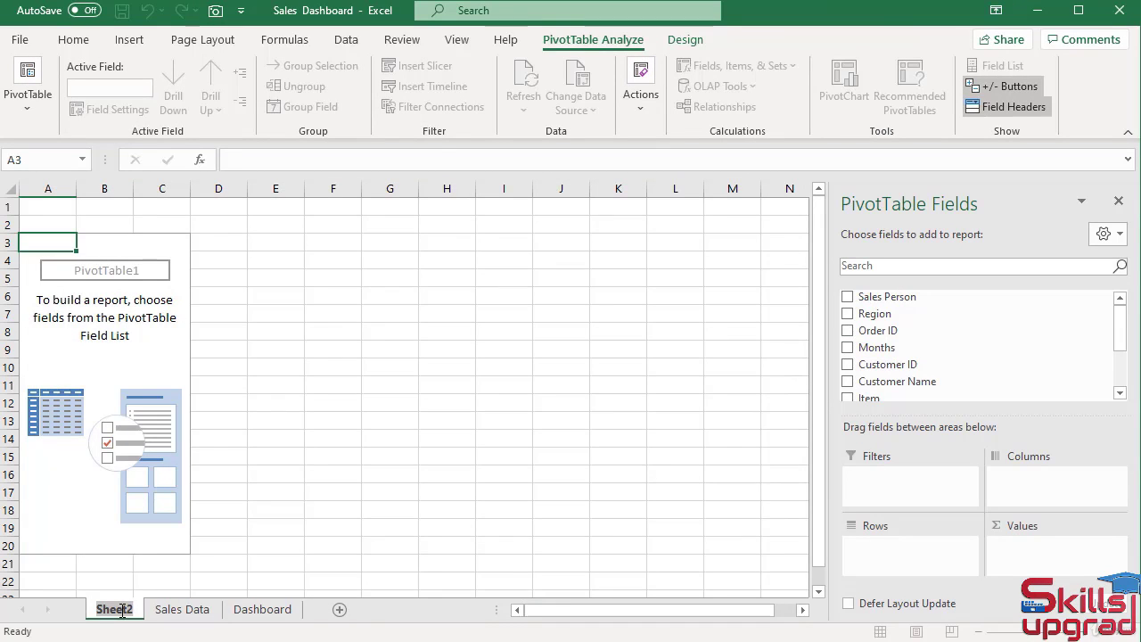
pyautogui.write('Sales Trend')
pyautogui.press('Return')
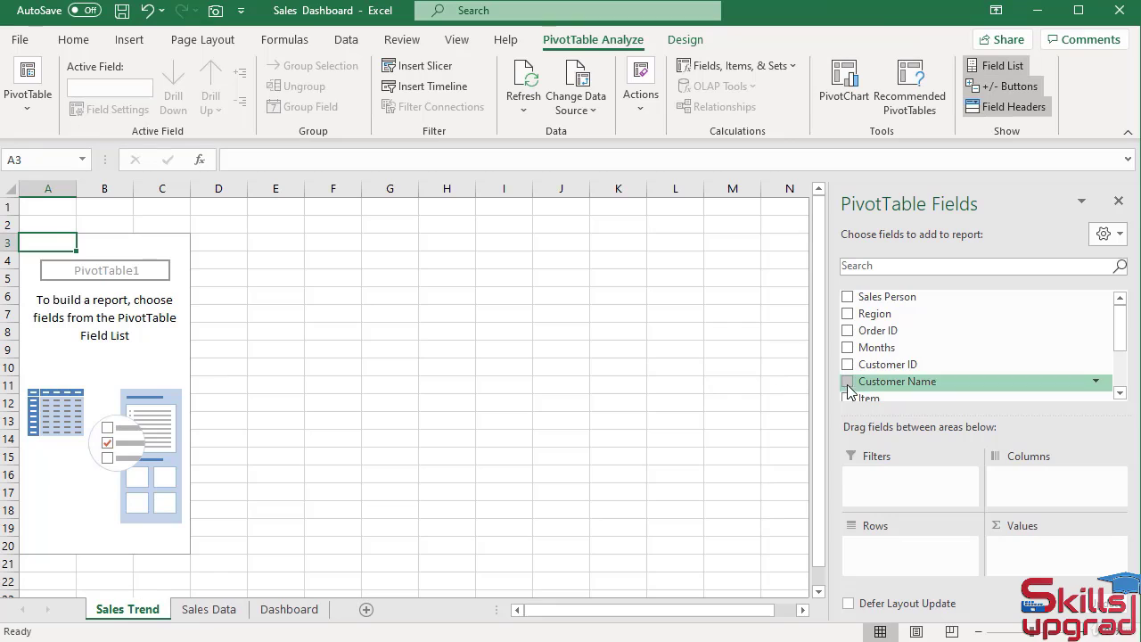
# Summarize revenue by month in the PivotTable, with Months2 in the rows and Revenue in the values, removing the day-level Months field.
pyautogui.moveTo(878, 349); pyautogui.dragTo(892, 557)
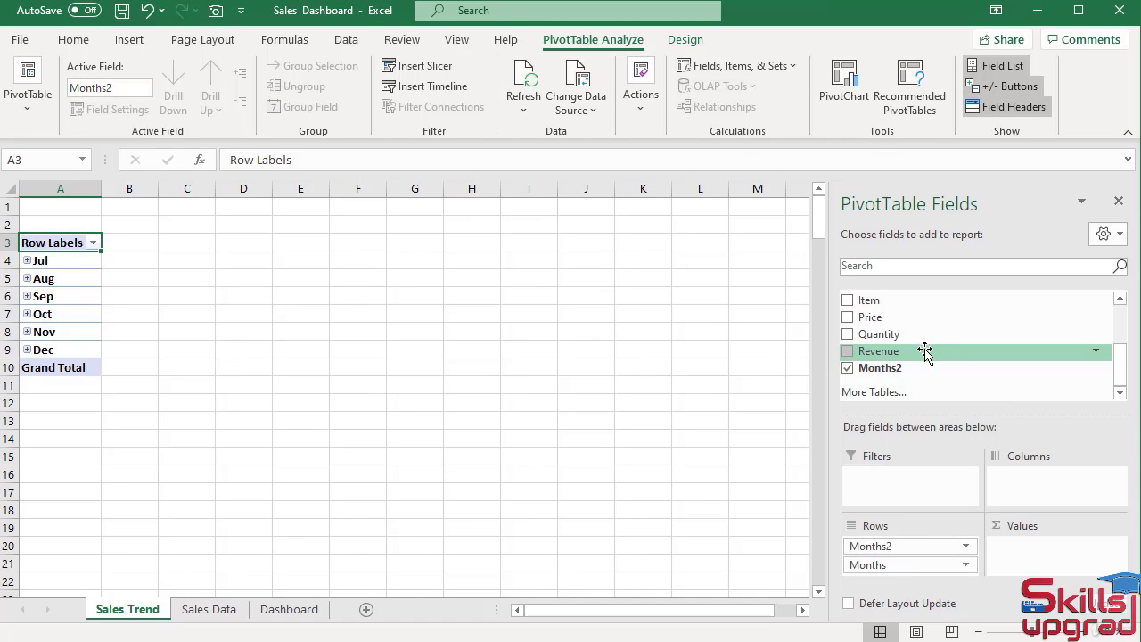
pyautogui.moveTo(926, 352); pyautogui.dragTo(1041, 557)
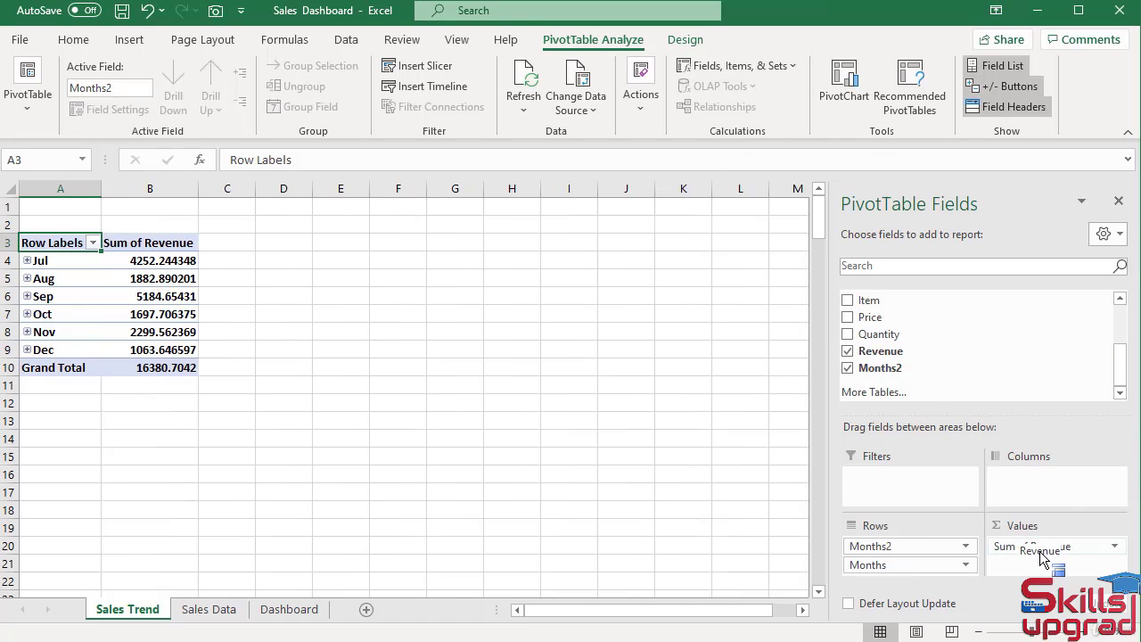
pyautogui.click(28, 261)
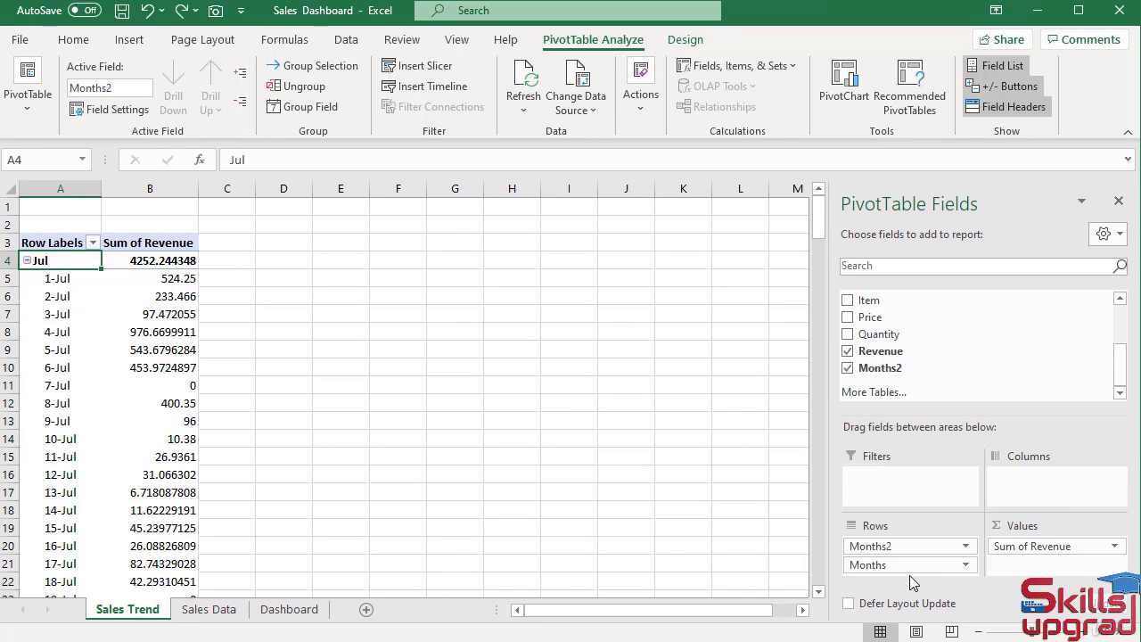
pyautogui.moveTo(907, 575); pyautogui.dragTo(721, 507)
# Group the PivotTable's month labels by Months and Quarters, leaving out Days.
pyautogui.click(48, 281)
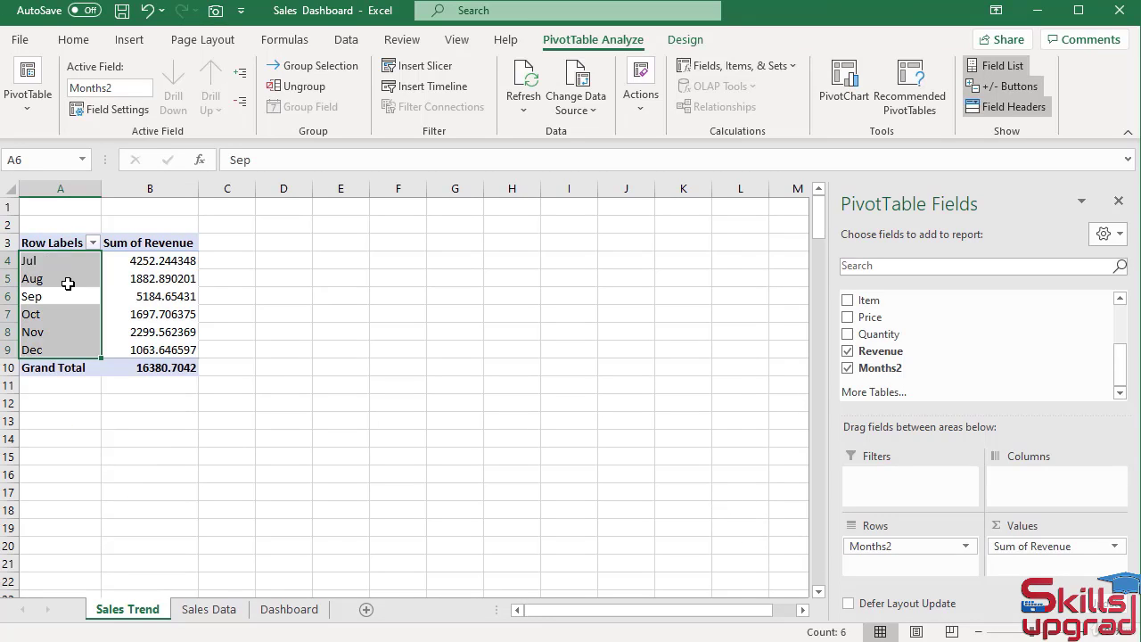
pyautogui.click(72, 281)
pyautogui.click(71, 349)
pyautogui.rightClick(71, 350)
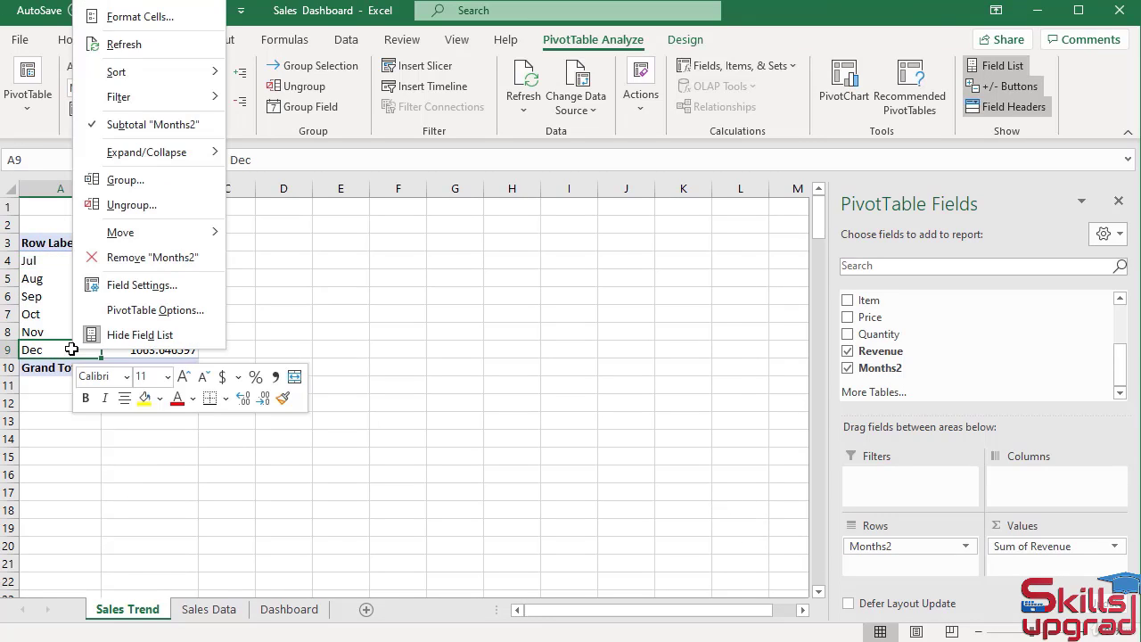
pyautogui.click(129, 189)
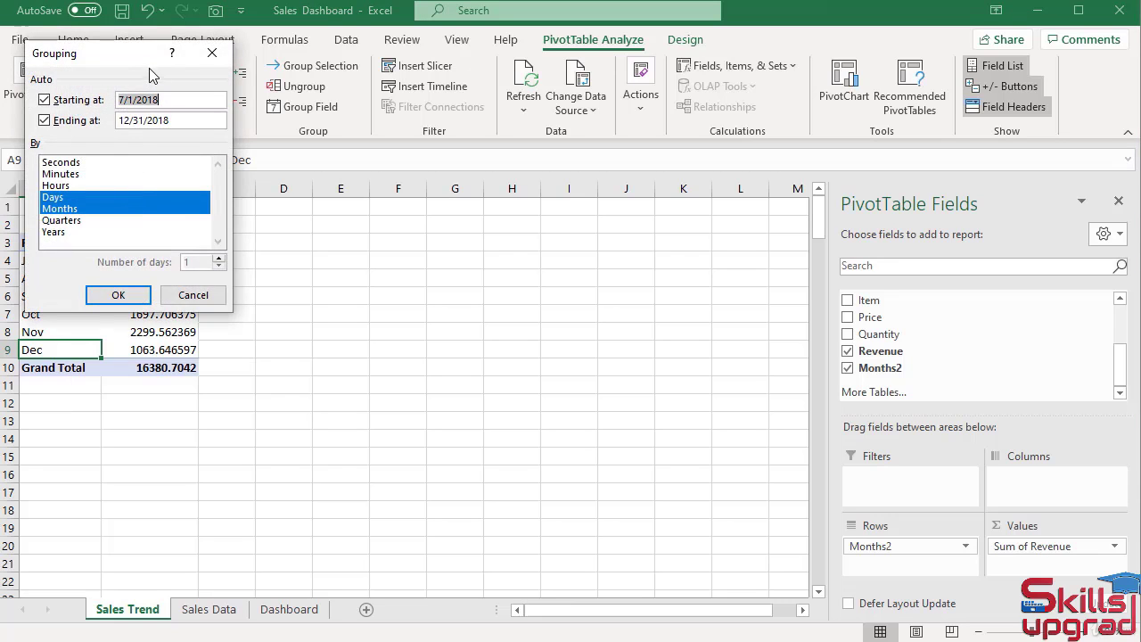
pyautogui.moveTo(160, 66); pyautogui.dragTo(298, 131)
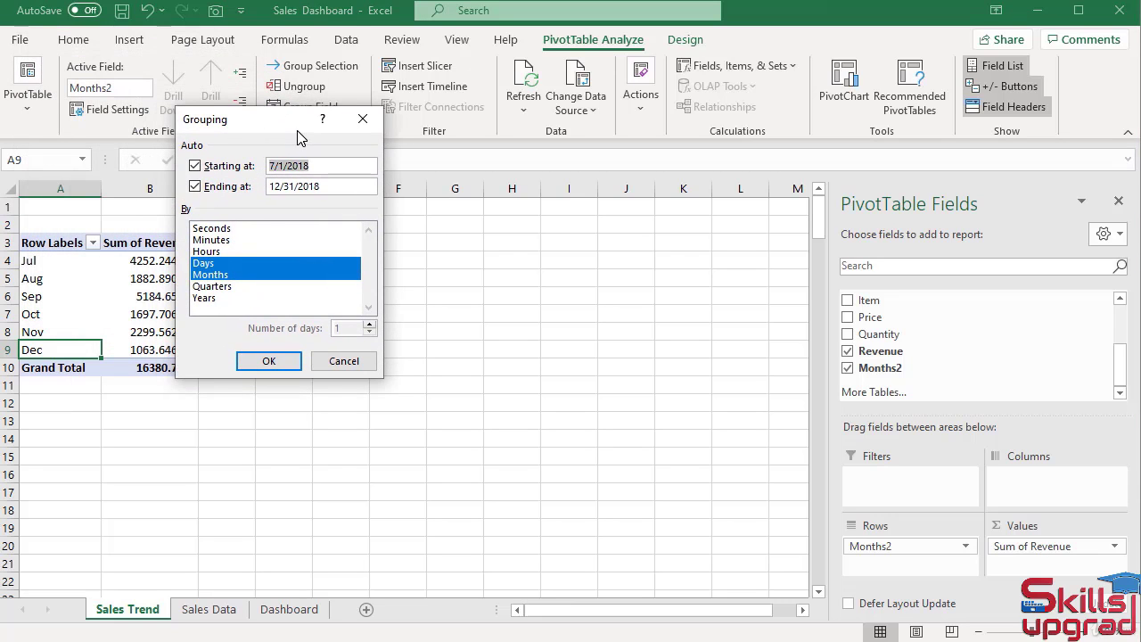
pyautogui.click(215, 266)
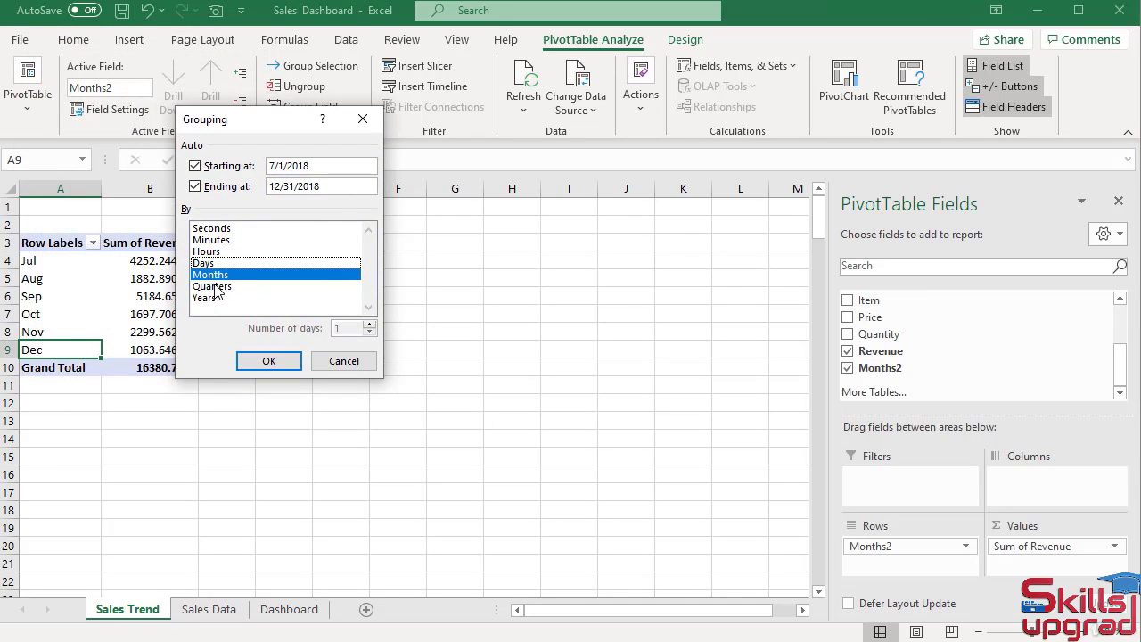
pyautogui.click(214, 286)
pyautogui.click(269, 361)
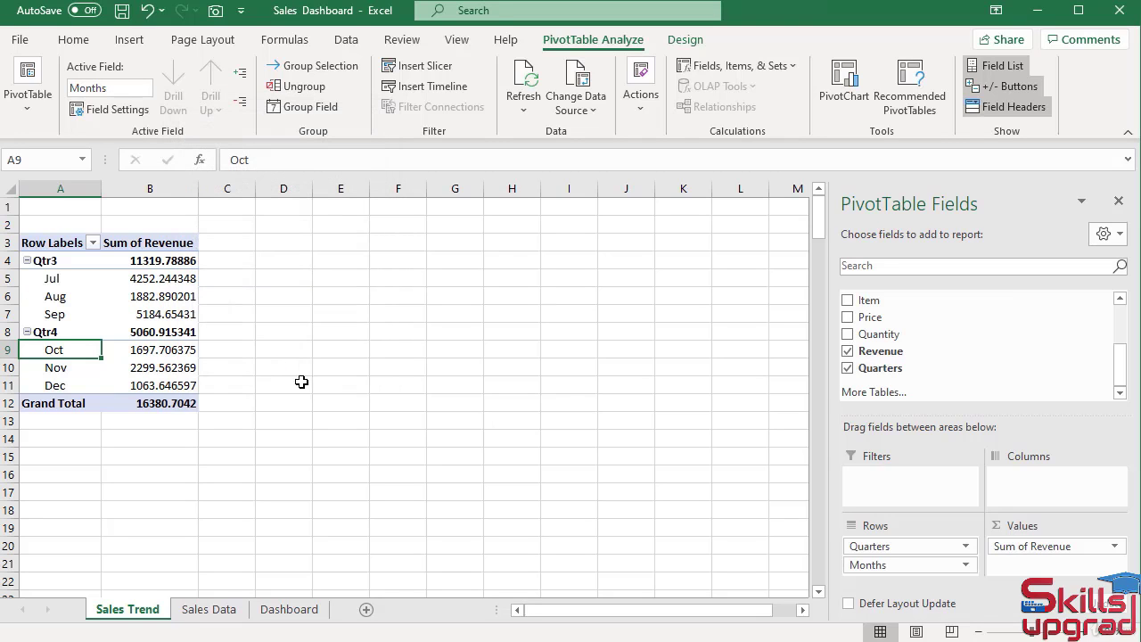
# Examine the date grouping settings of the PivotTable's month labels without changing them.
pyautogui.click(68, 386)
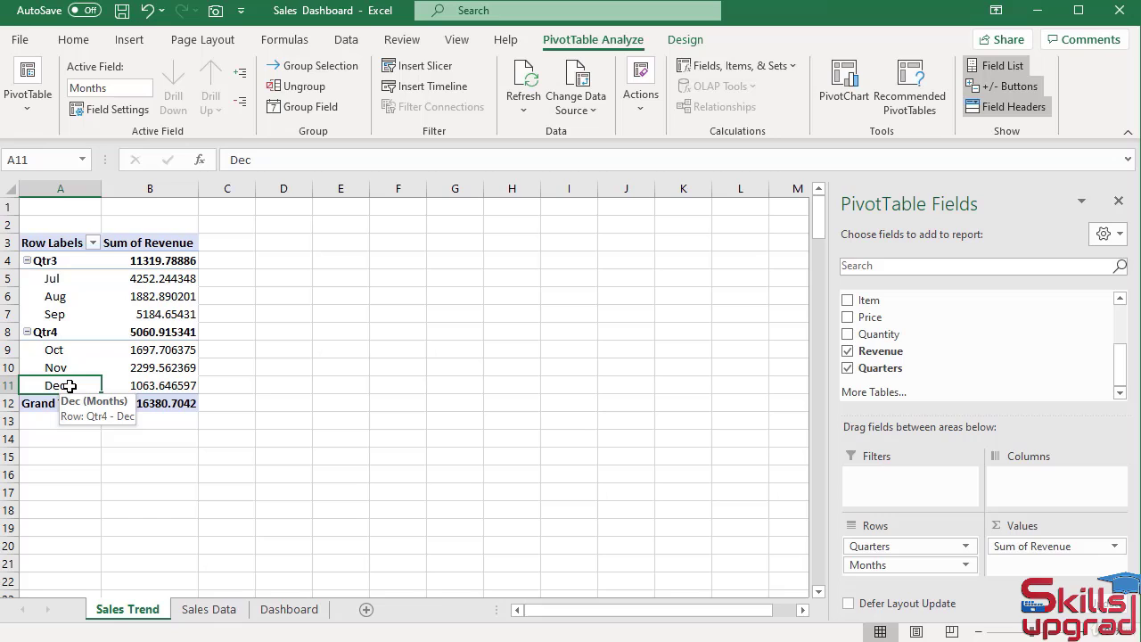
pyautogui.rightClick(71, 389)
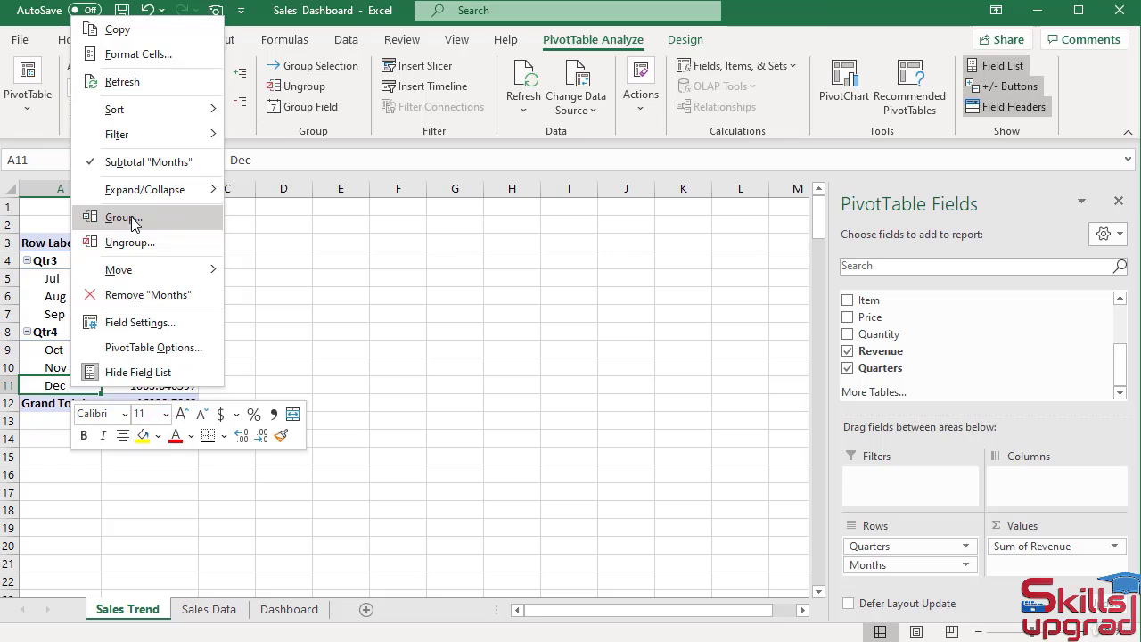
pyautogui.press('Escape')
pyautogui.click(73, 351)
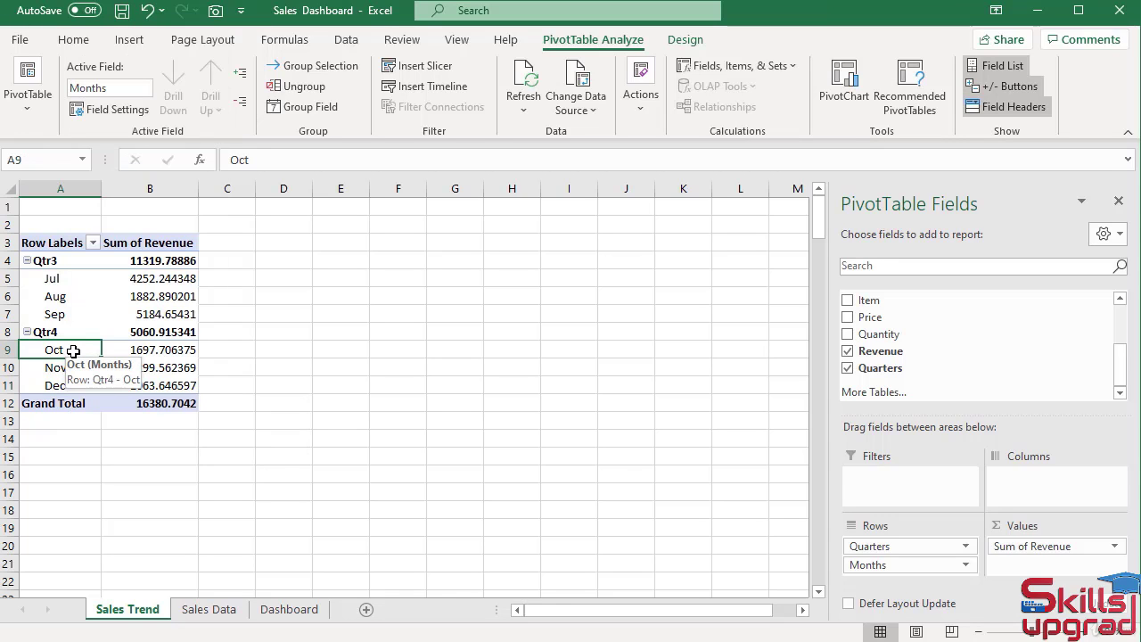
pyautogui.rightClick(73, 351)
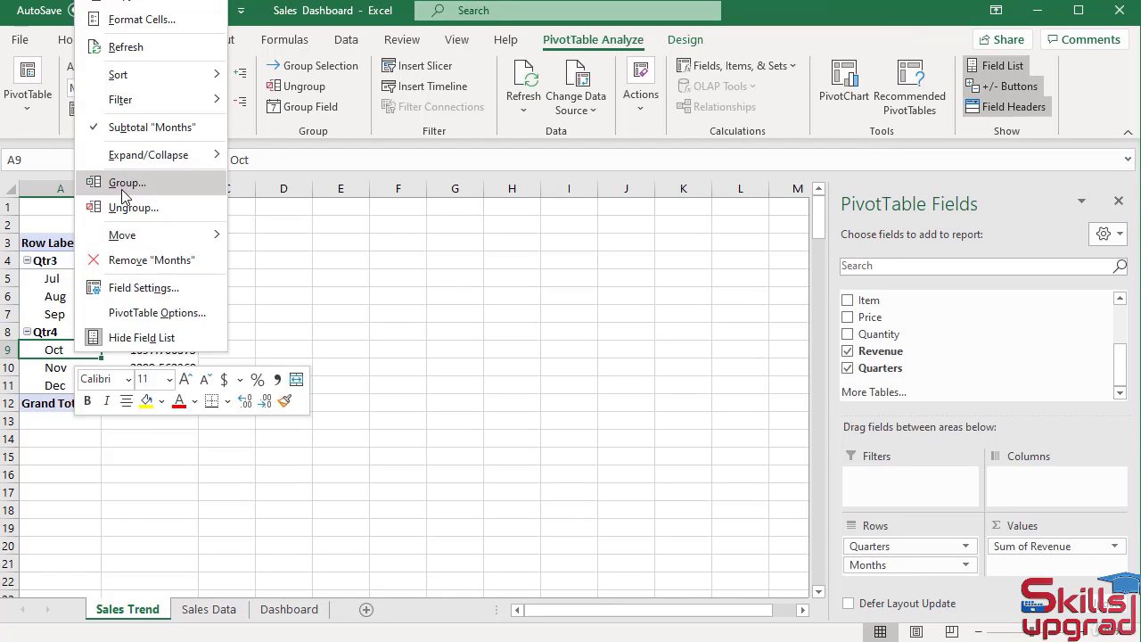
pyautogui.click(124, 183)
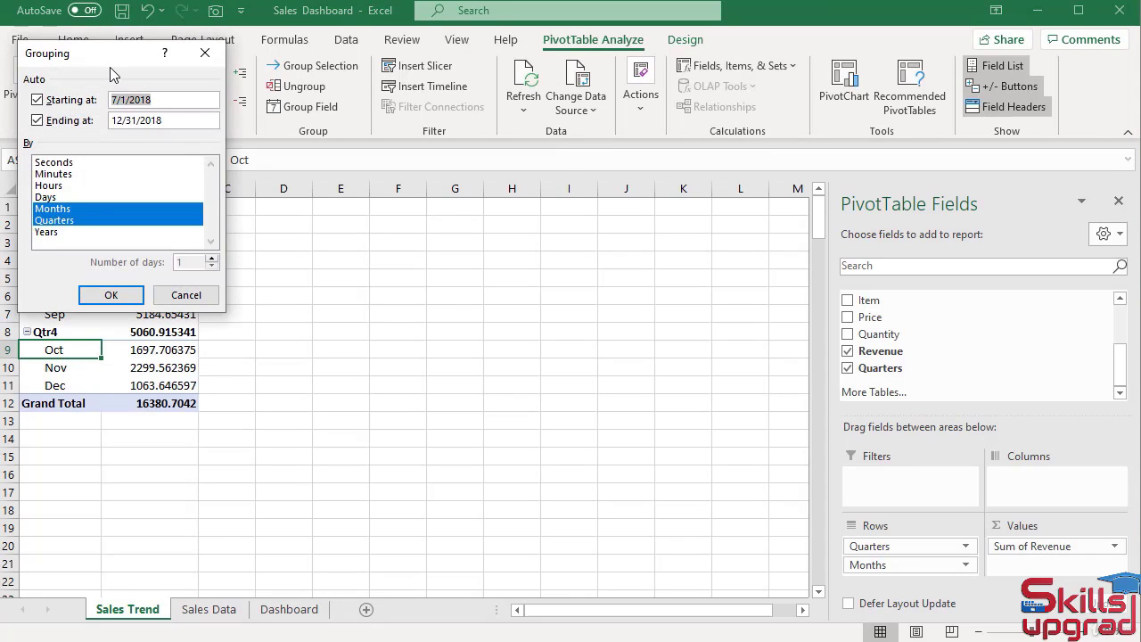
pyautogui.moveTo(105, 64); pyautogui.dragTo(303, 136)
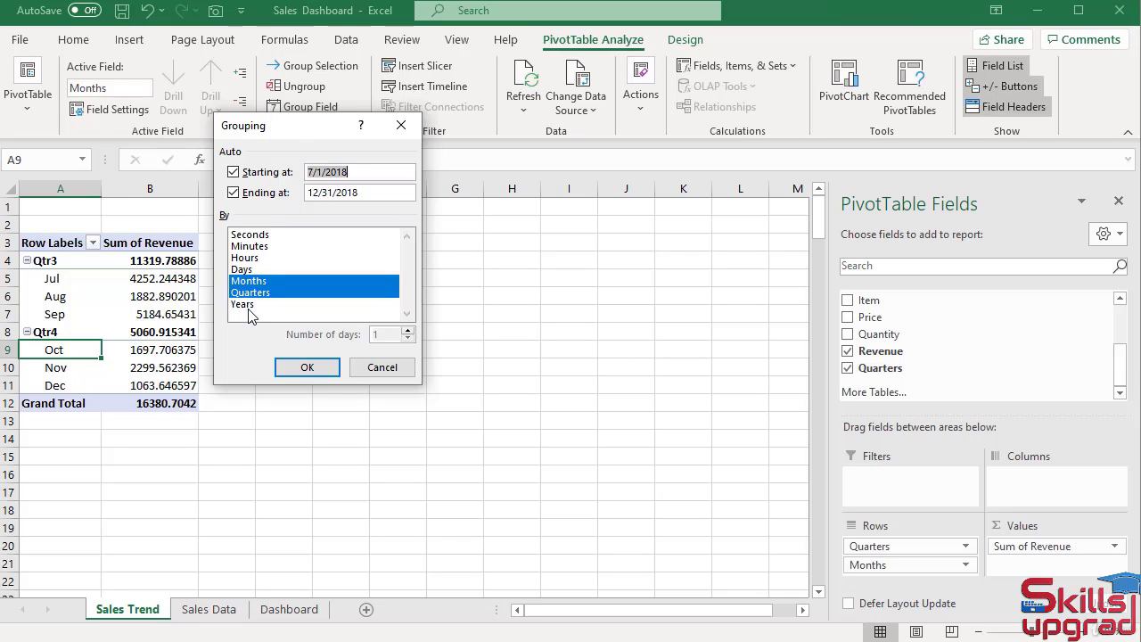
pyautogui.click(379, 367)
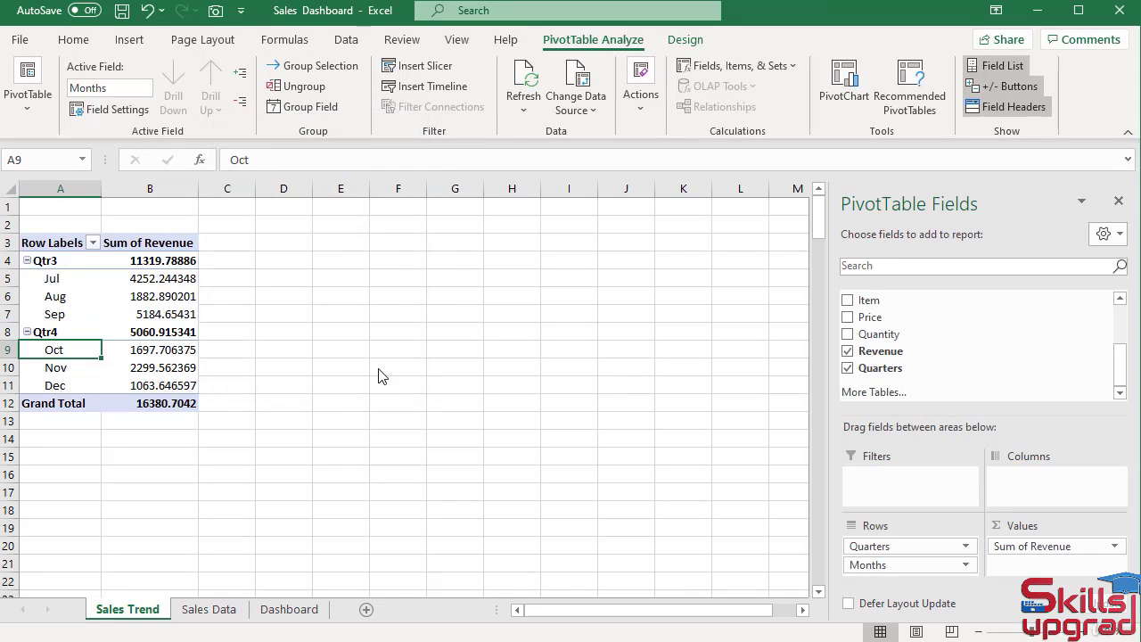
# Format the Sum of Revenue values as Currency with the $ symbol and 2 decimal places.
pyautogui.rightClick(156, 384)
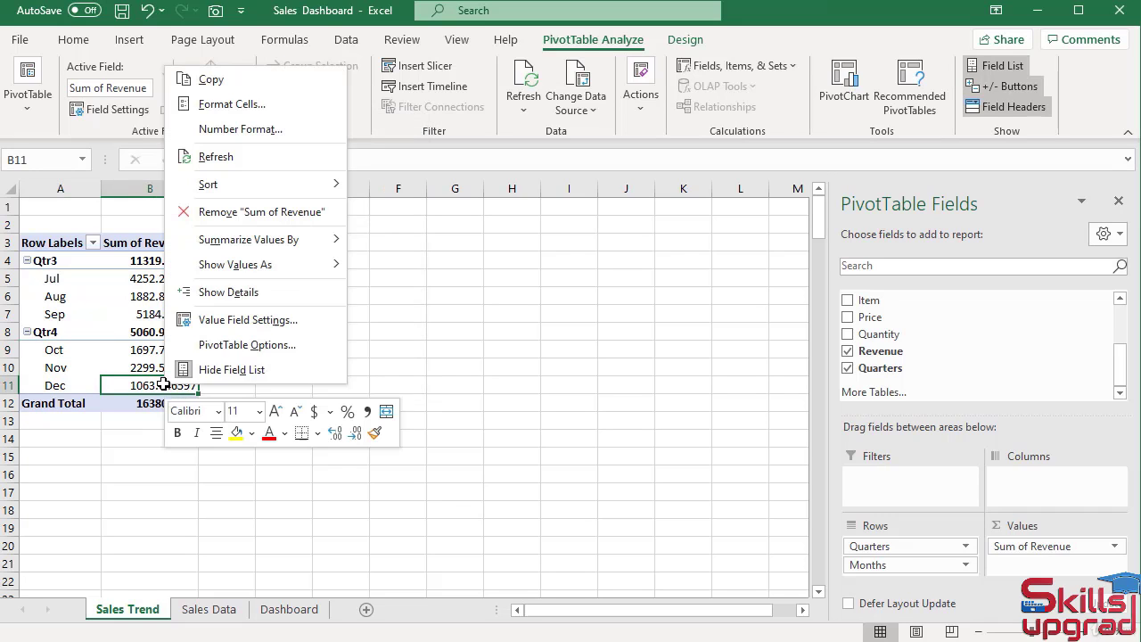
pyautogui.moveTo(263, 246)
pyautogui.click(238, 129)
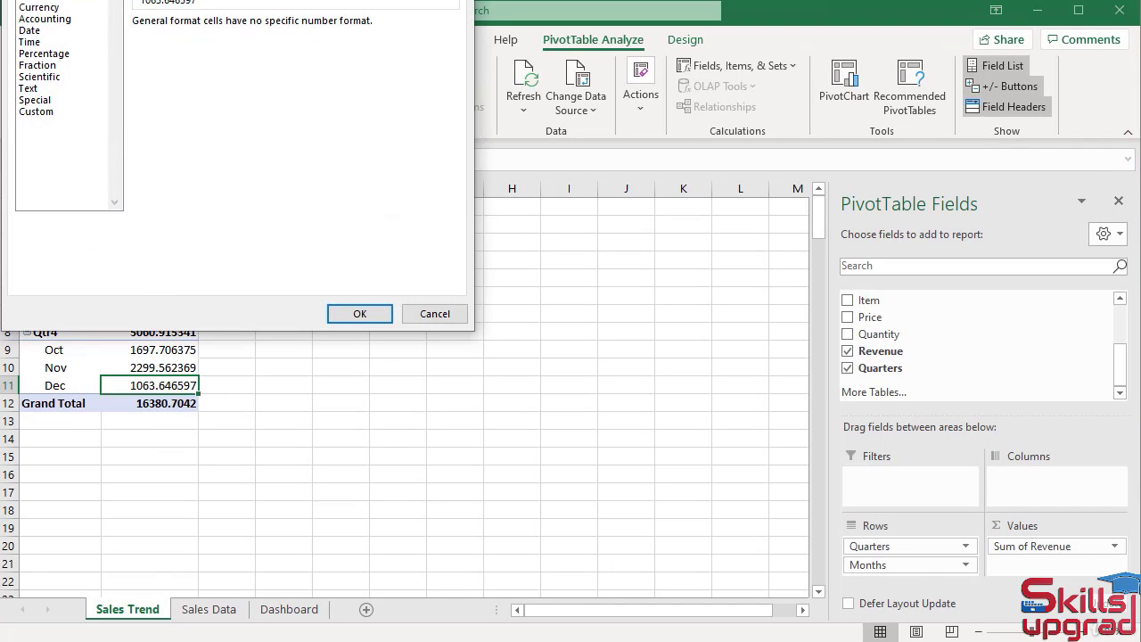
pyautogui.moveTo(328, 1); pyautogui.dragTo(476, 140)
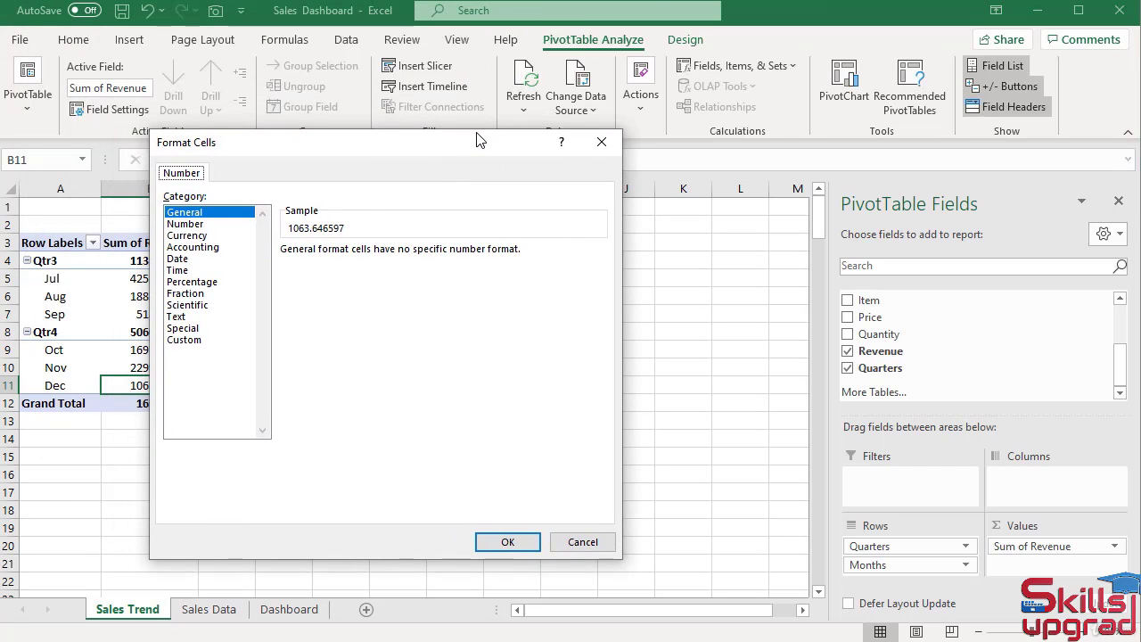
pyautogui.click(187, 236)
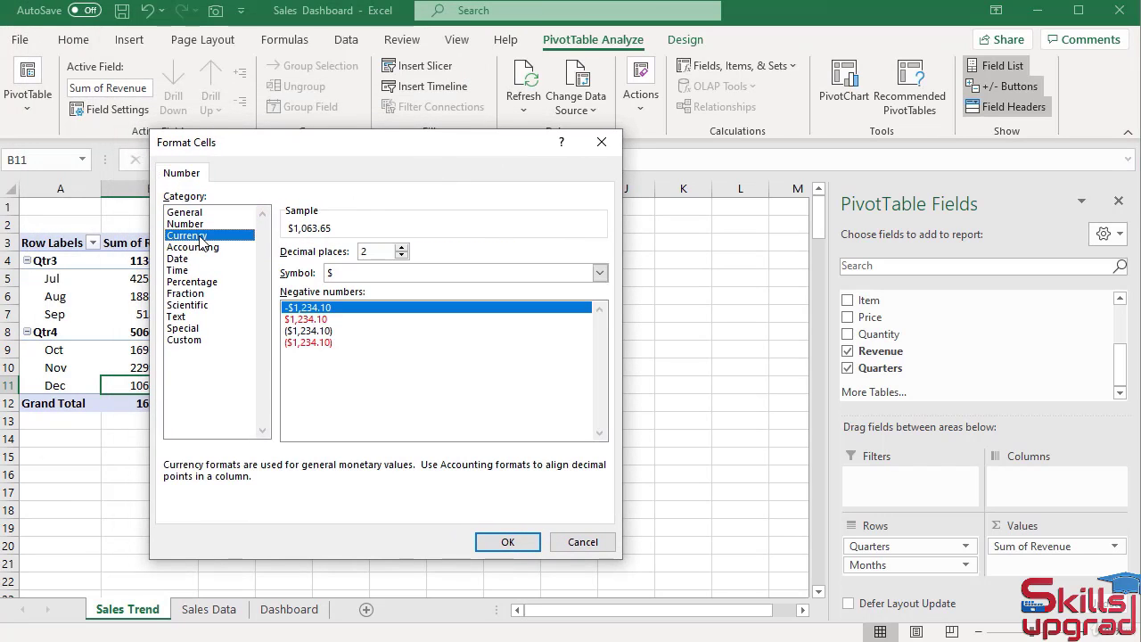
pyautogui.click(505, 542)
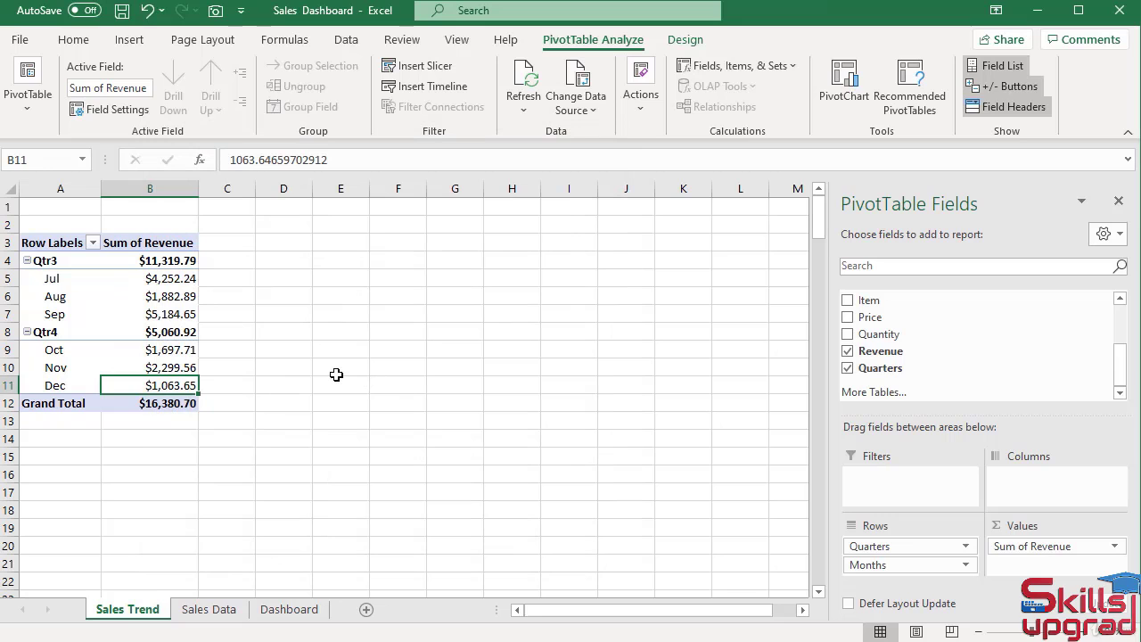
# Insert a Line PivotChart based on the Sales Trend PivotTable.
pyautogui.click(837, 107)
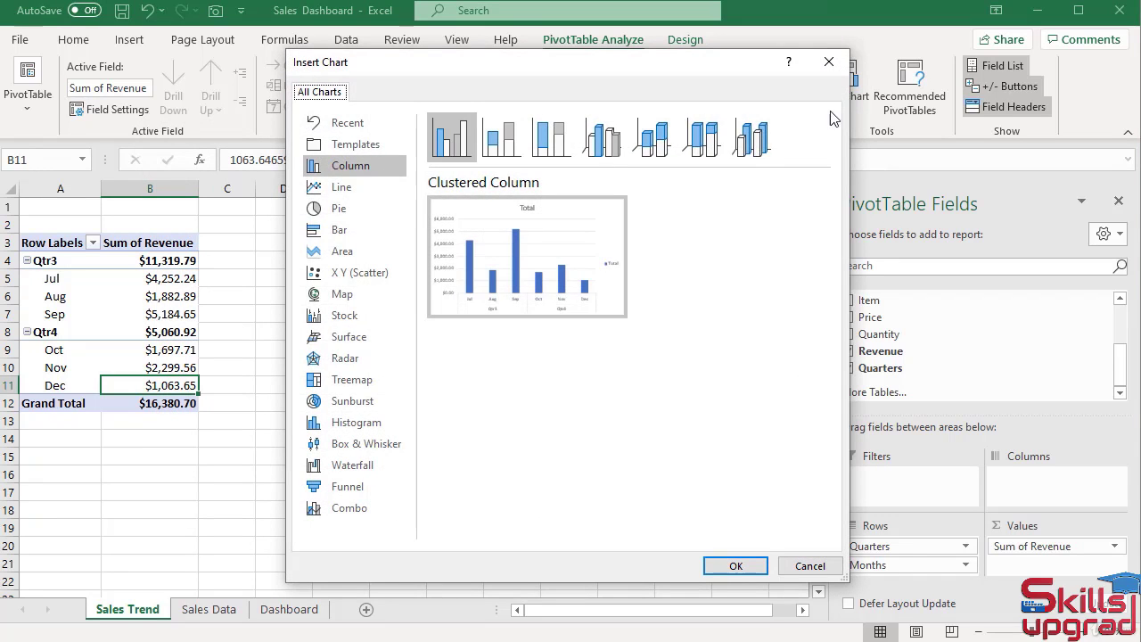
pyautogui.click(340, 189)
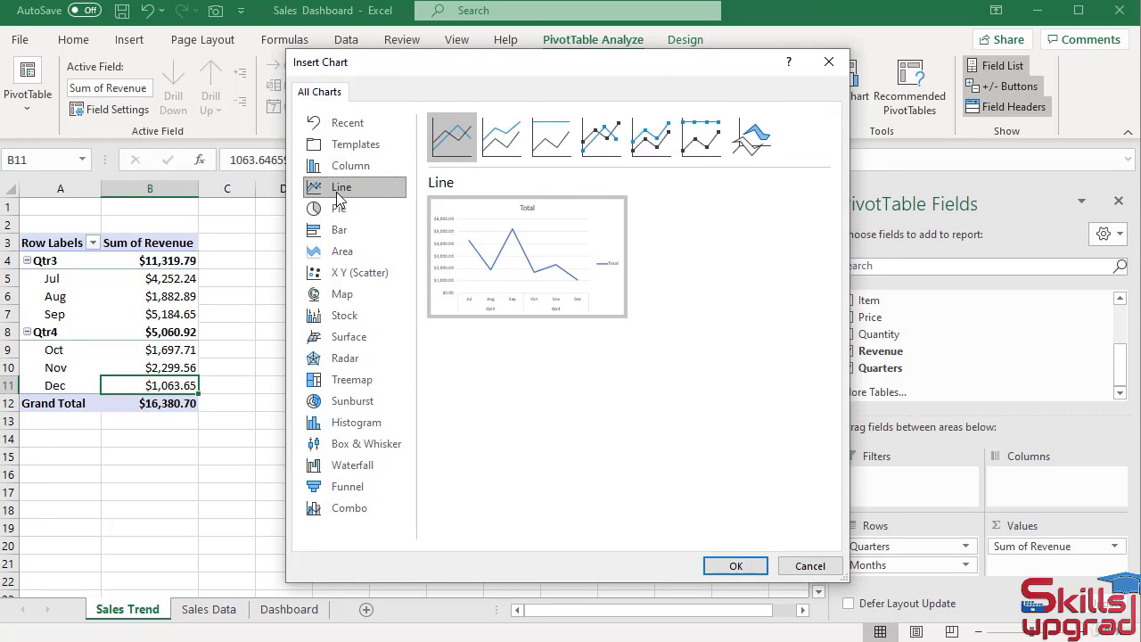
pyautogui.click(738, 565)
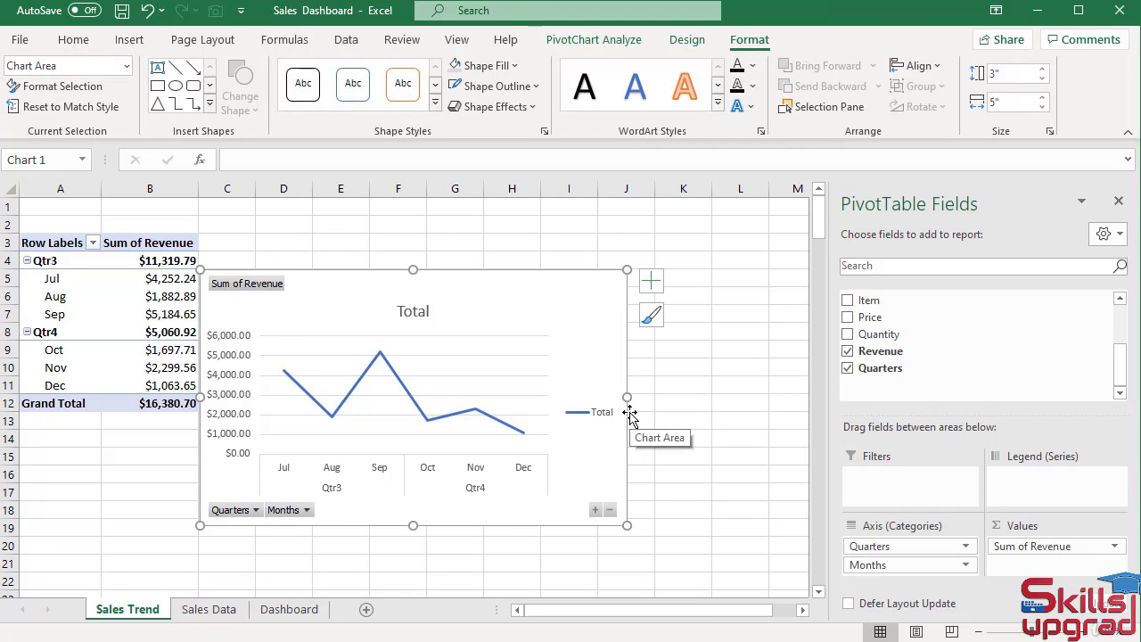
# Hide all field buttons on the line chart and delete its legend.
pyautogui.rightClick(285, 510)
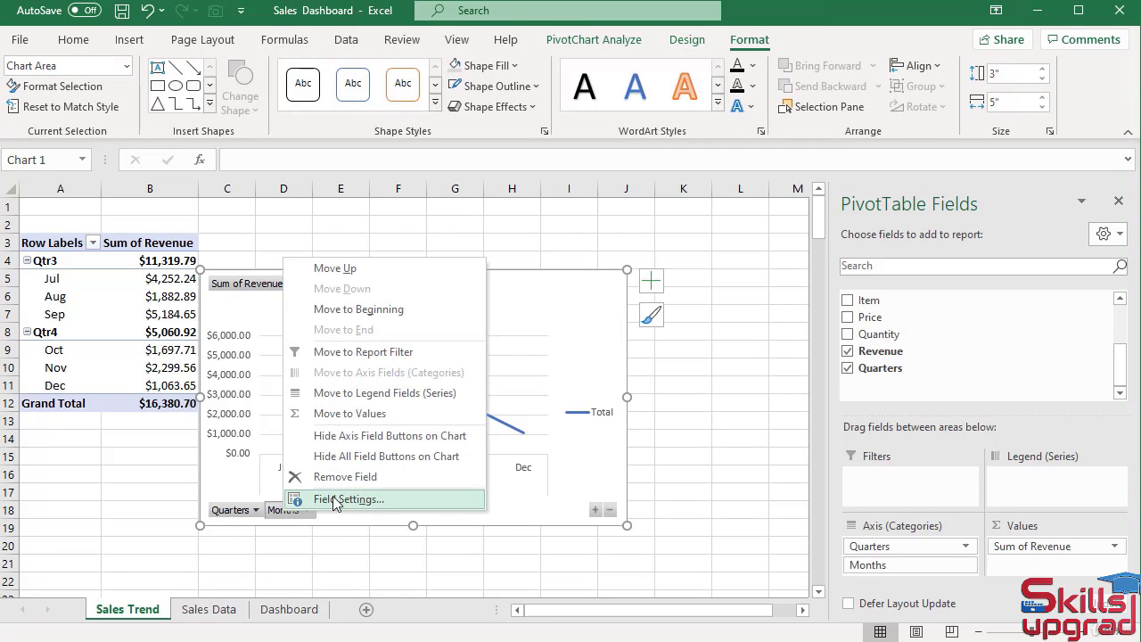
pyautogui.click(359, 458)
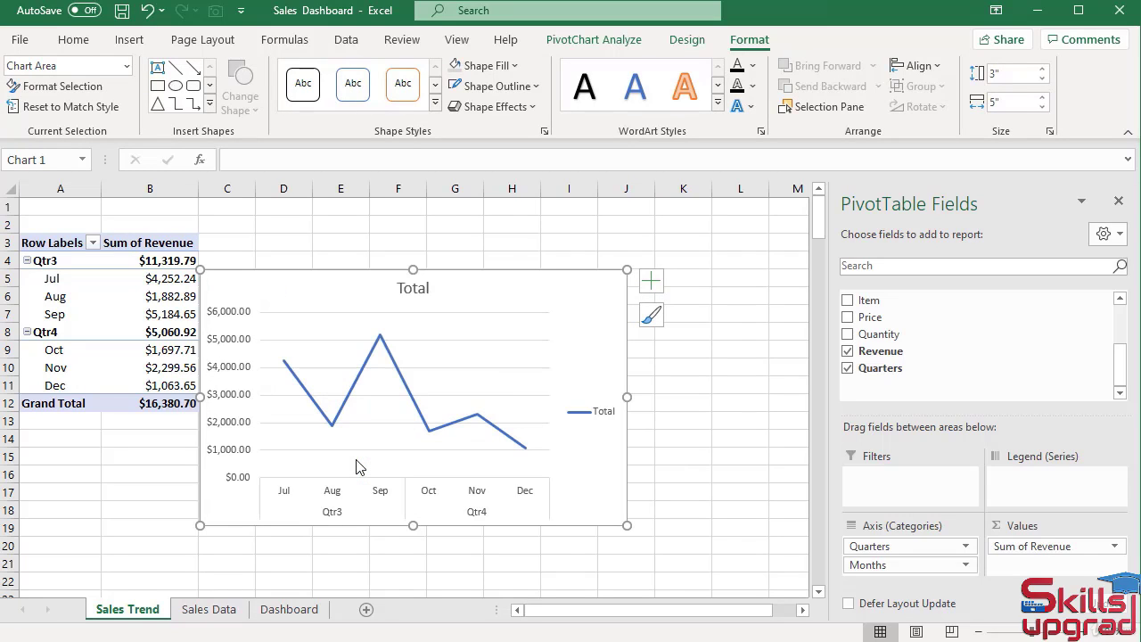
pyautogui.click(599, 416)
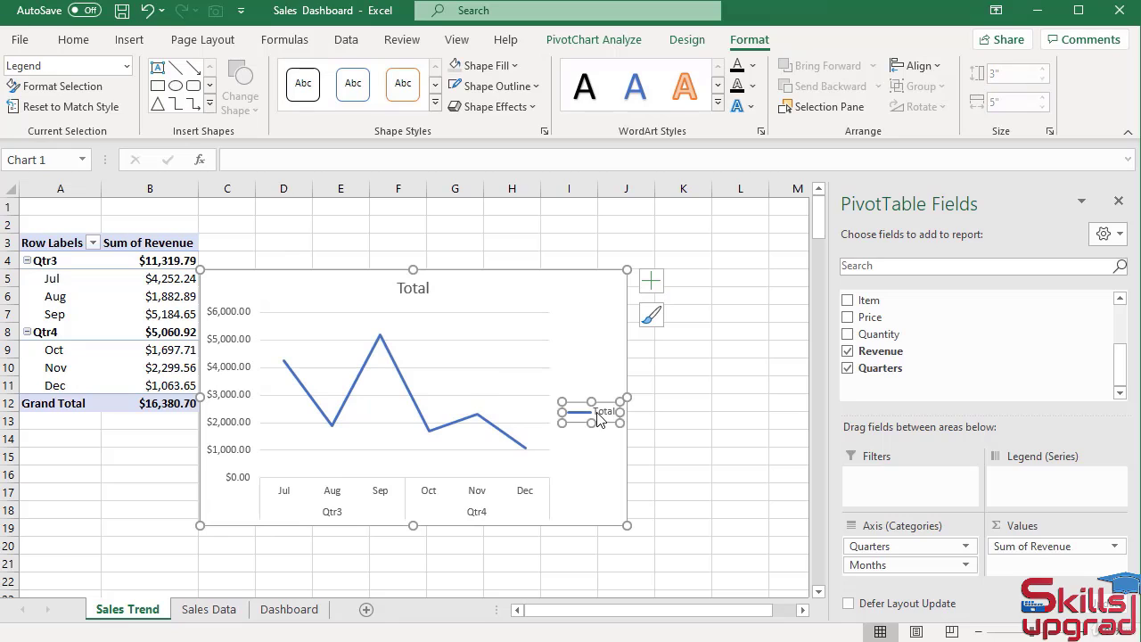
pyautogui.press('Delete')
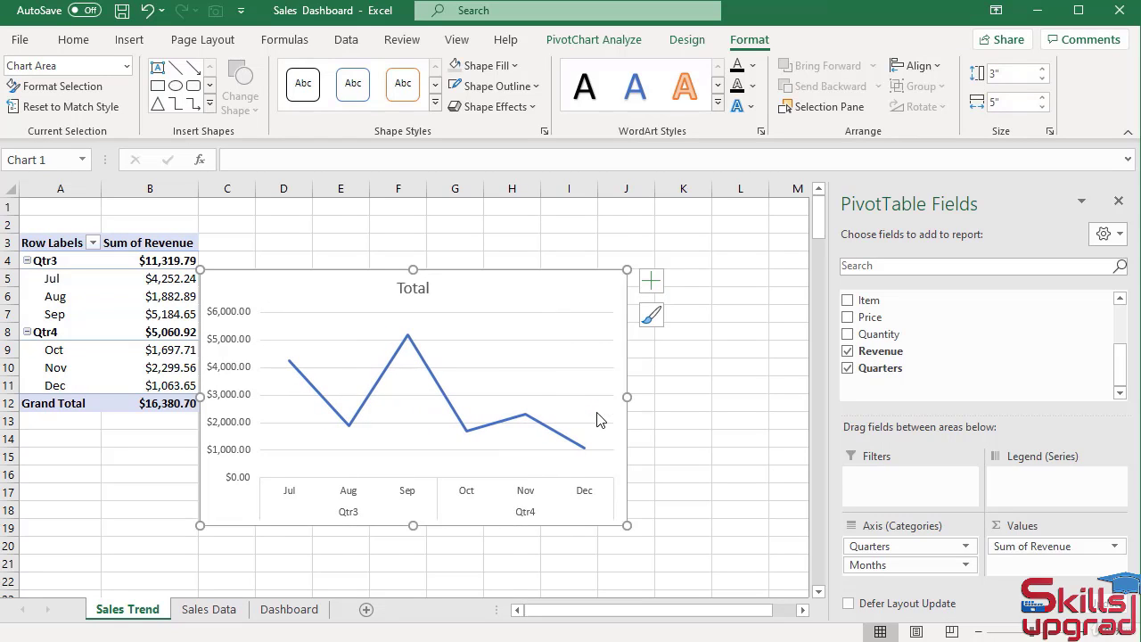
# Change the line chart's title to Sales Trend.
pyautogui.click(412, 288)
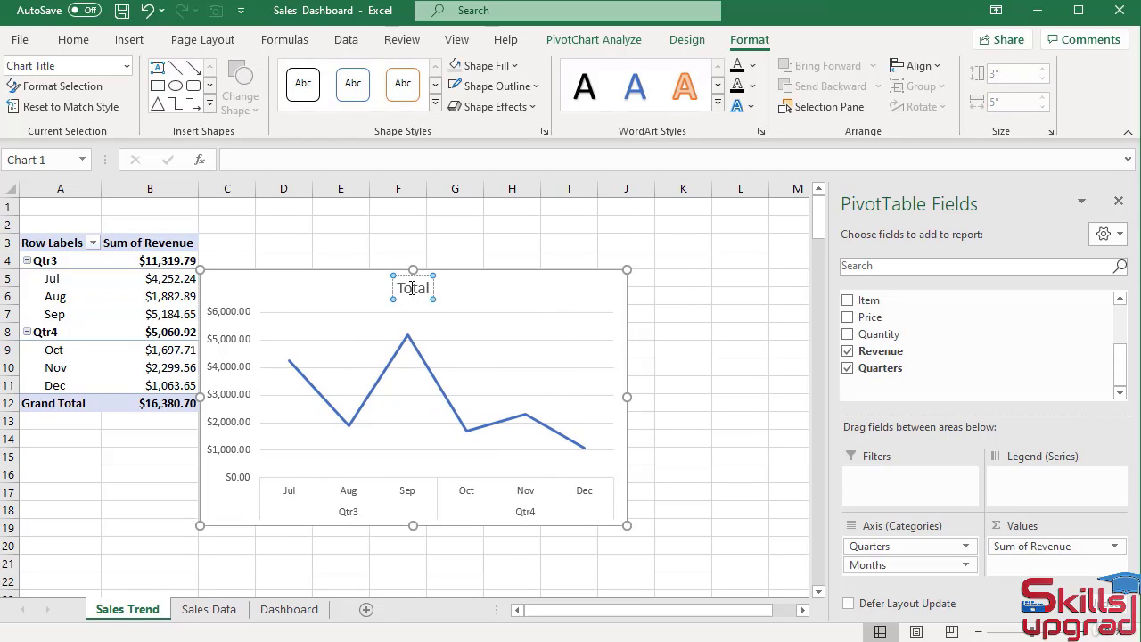
pyautogui.doubleClick(412, 287)
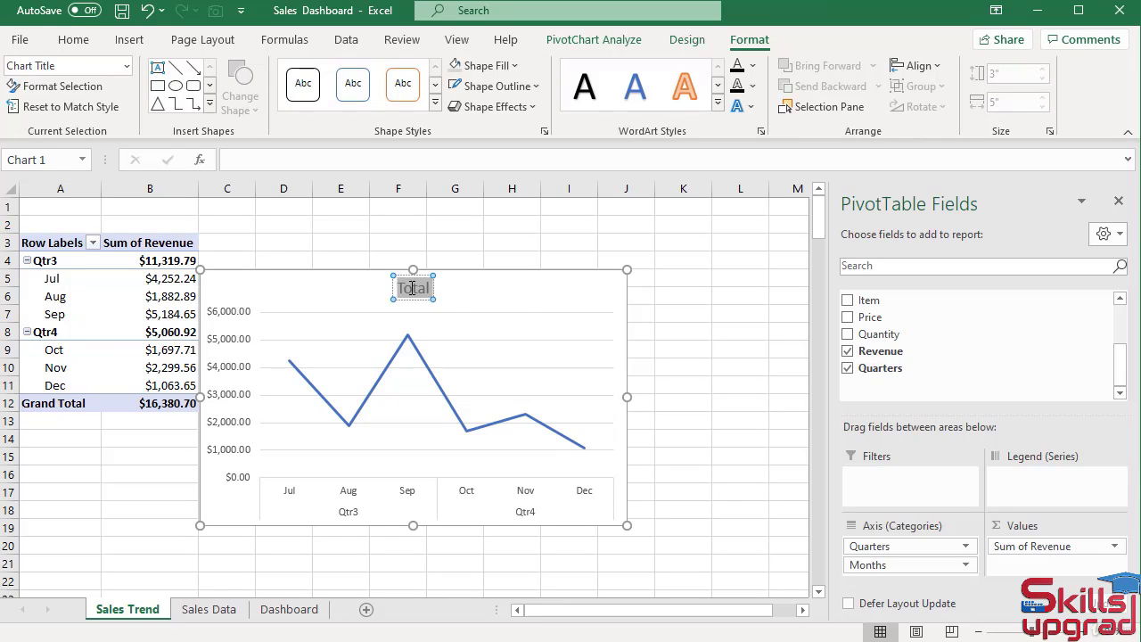
pyautogui.write('Sales Trend')
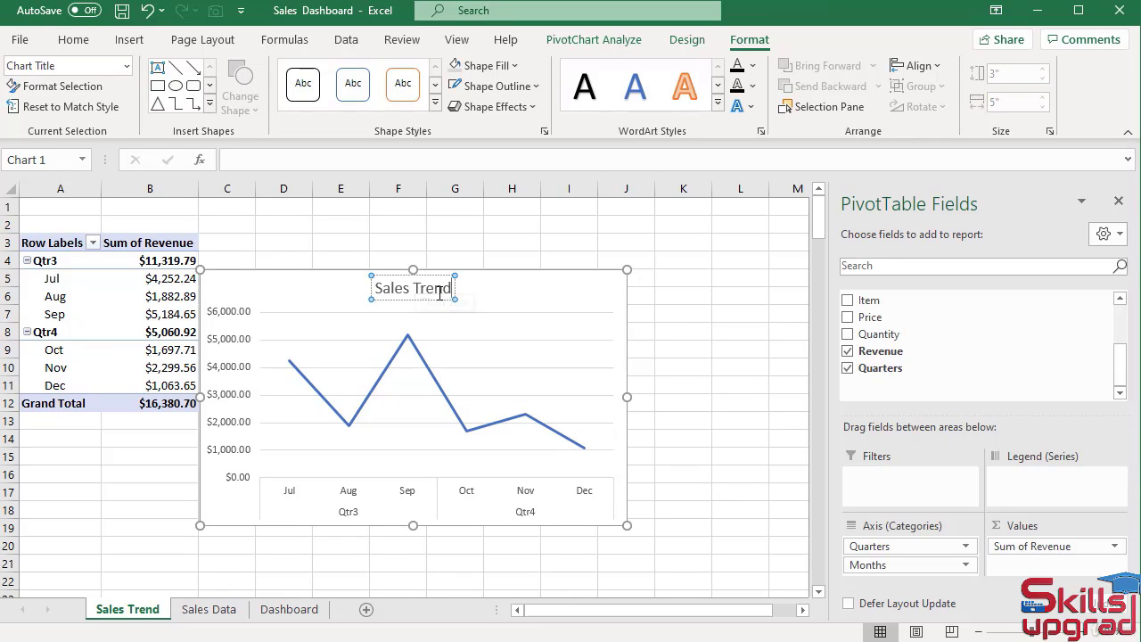
# Format the Sales Trend chart title in bold dark blue text and delete the chart's gridlines.
pyautogui.click(74, 41)
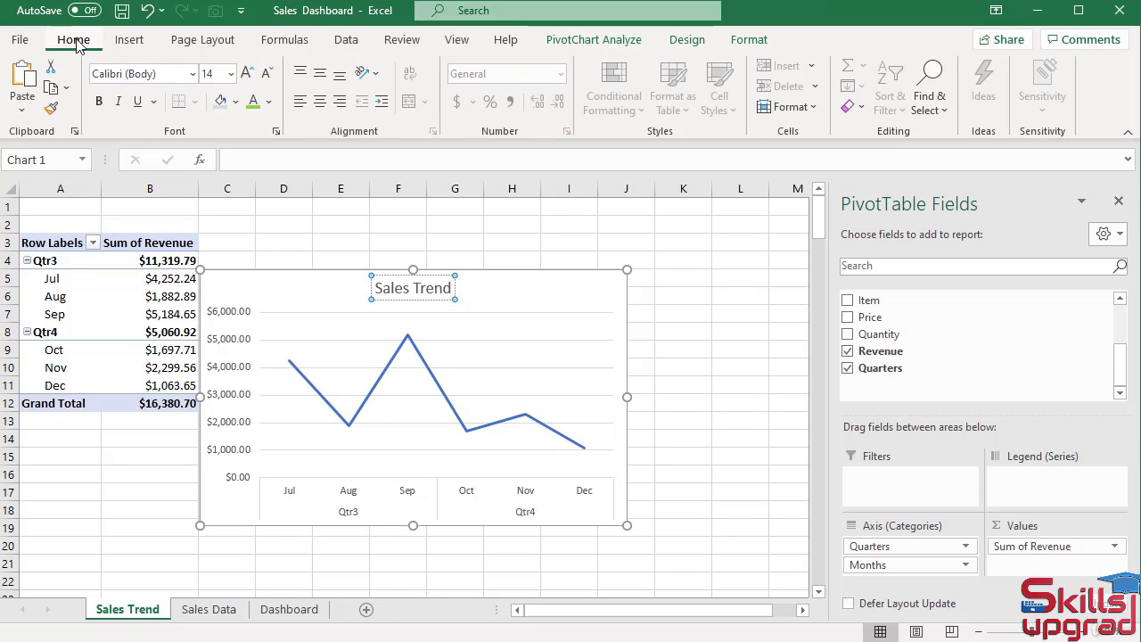
pyautogui.hotkey('ctrl', 'a')
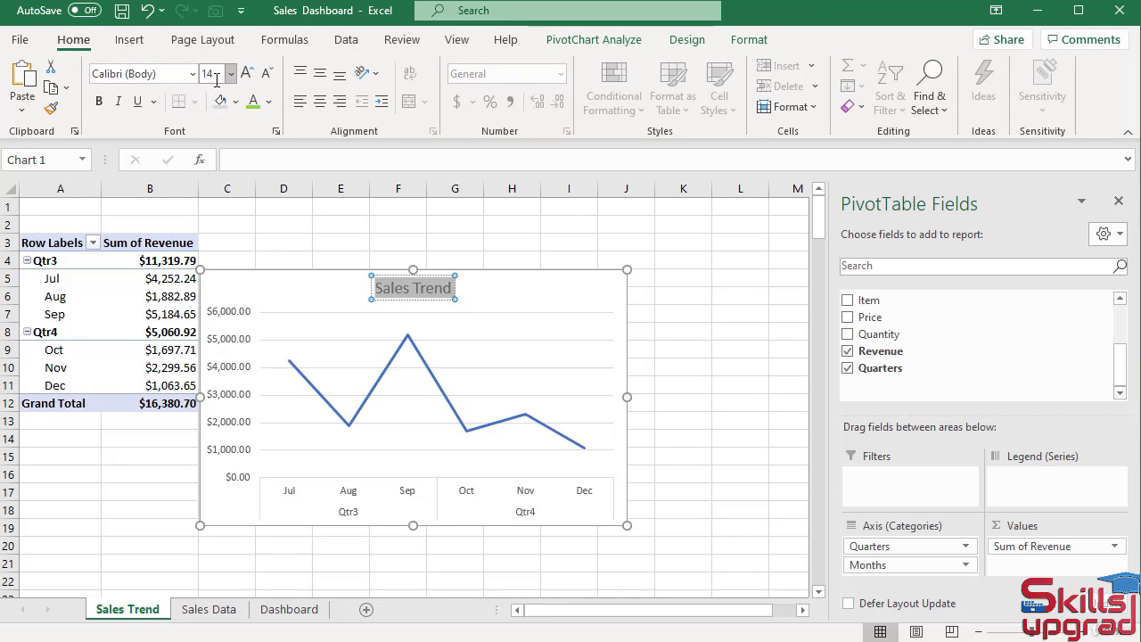
pyautogui.click(271, 104)
pyautogui.click(373, 296)
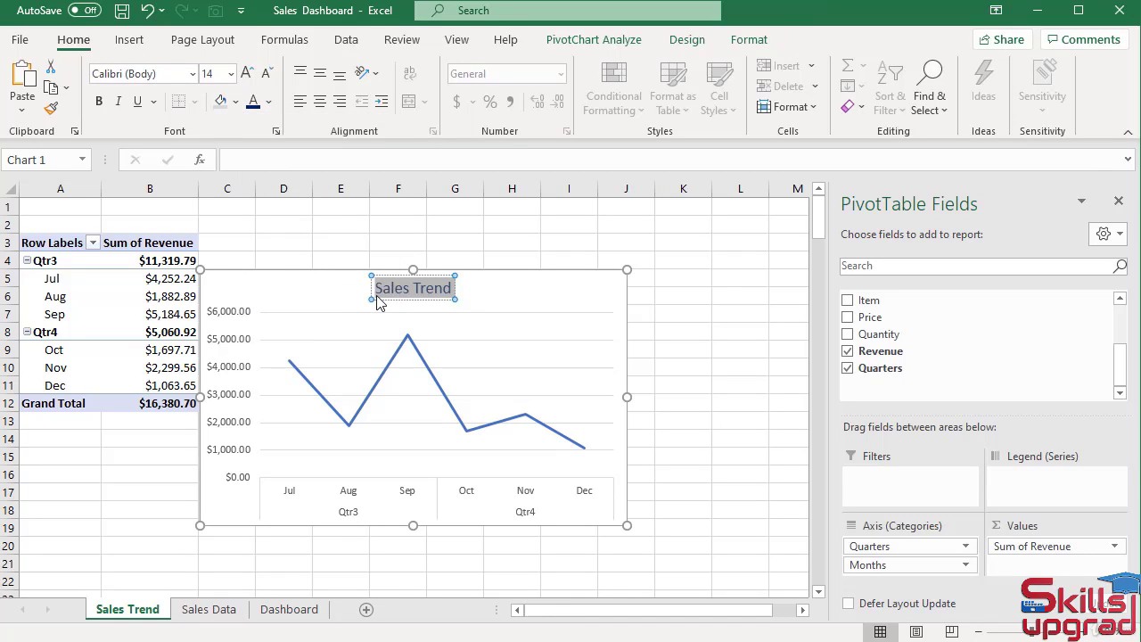
pyautogui.click(100, 104)
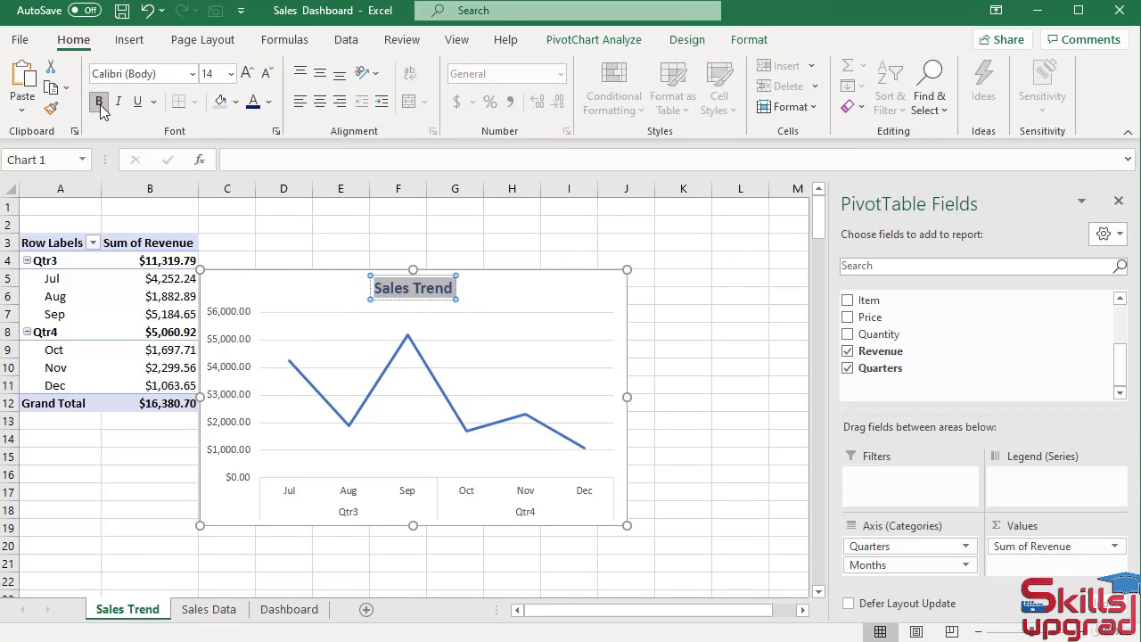
pyautogui.click(583, 346)
pyautogui.press('Delete')
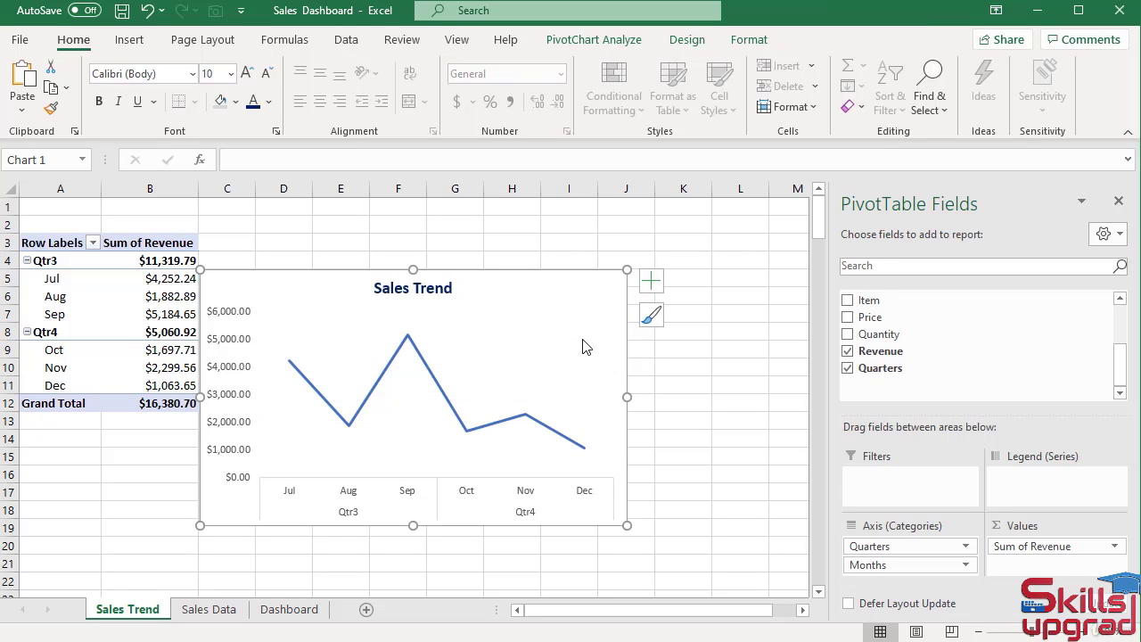
# Change the font color of the horizontal and vertical axis labels on the Sales Trend chart to dark blue.
pyautogui.click(408, 495)
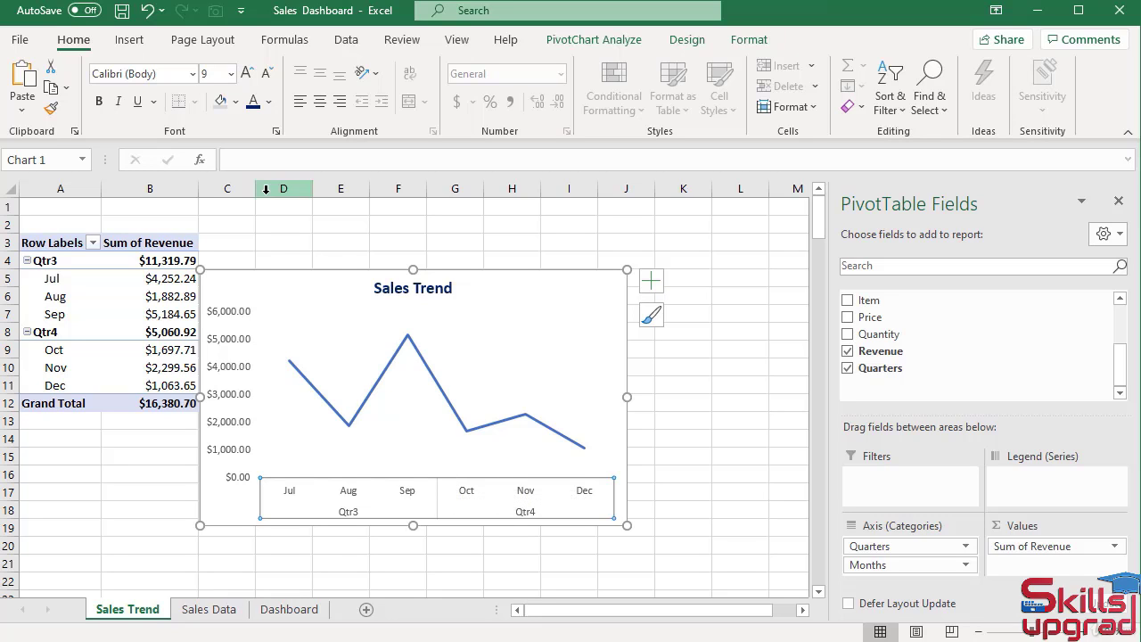
pyautogui.click(269, 107)
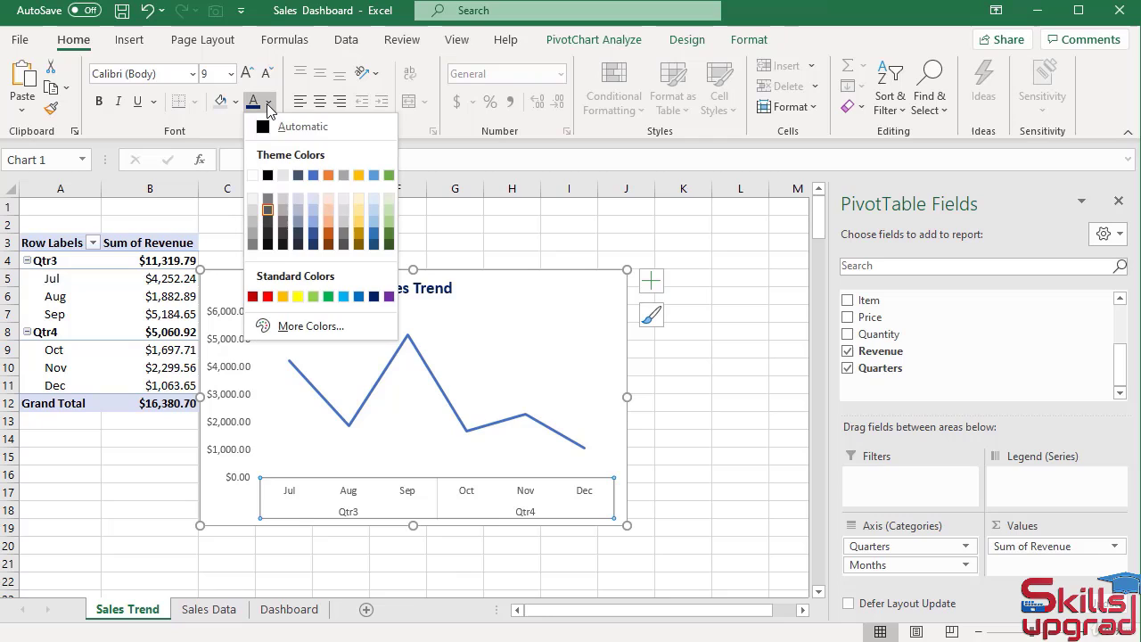
pyautogui.click(375, 300)
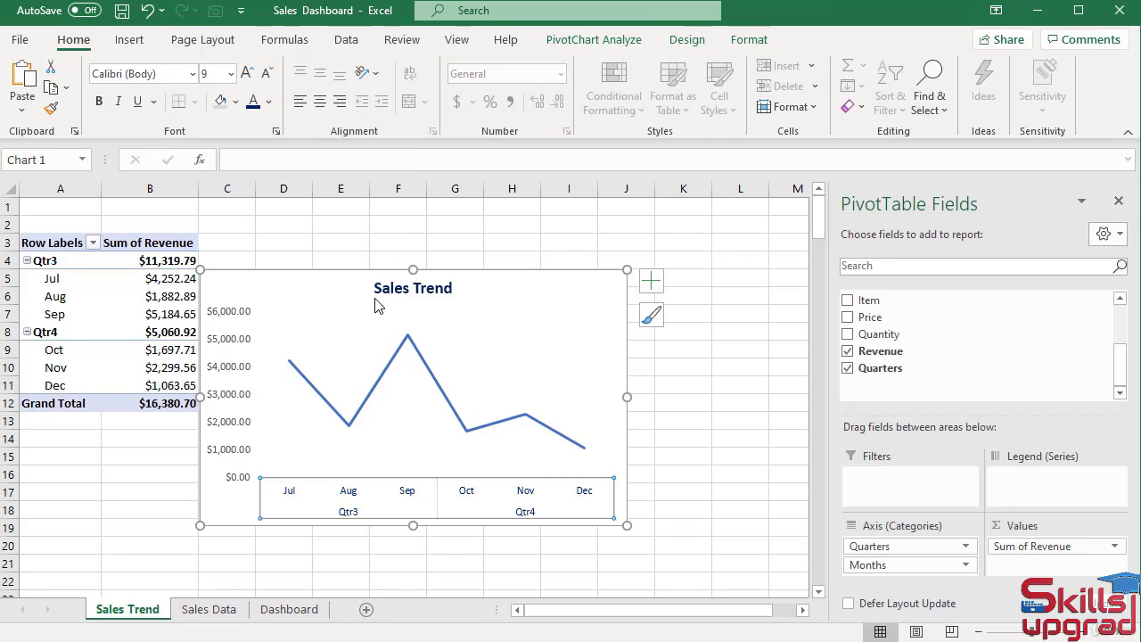
pyautogui.click(223, 322)
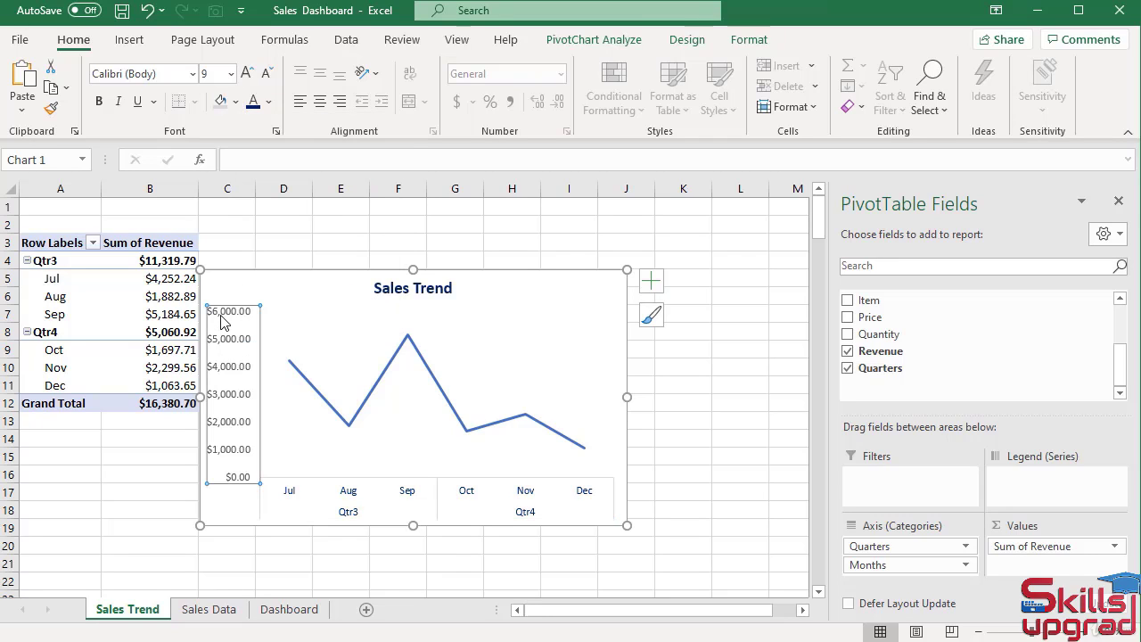
pyautogui.click(269, 102)
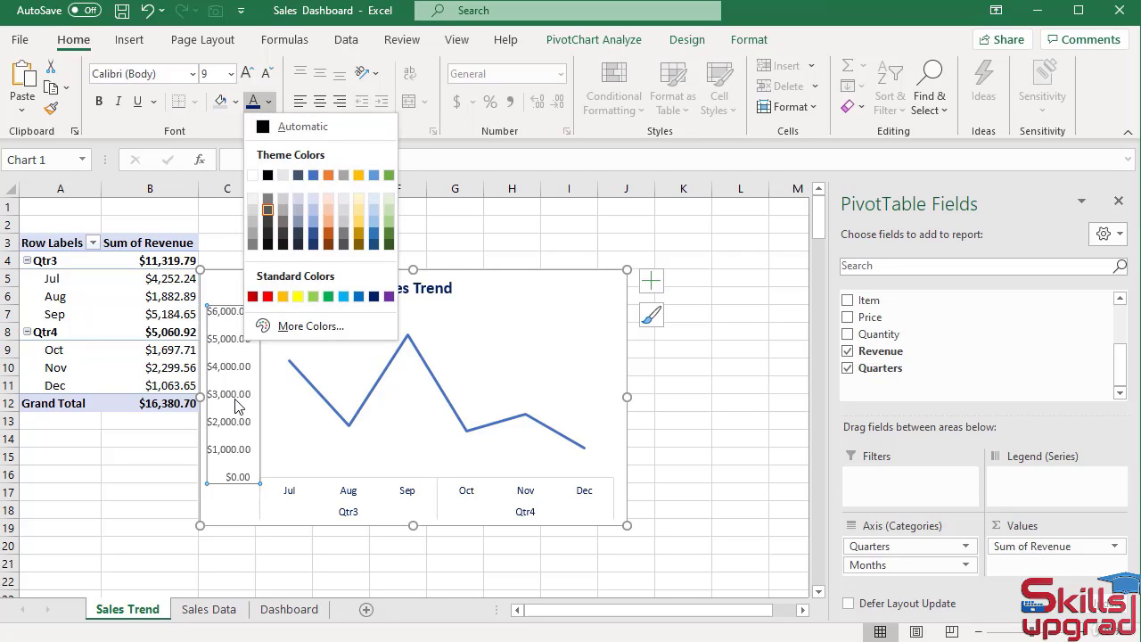
pyautogui.click(373, 297)
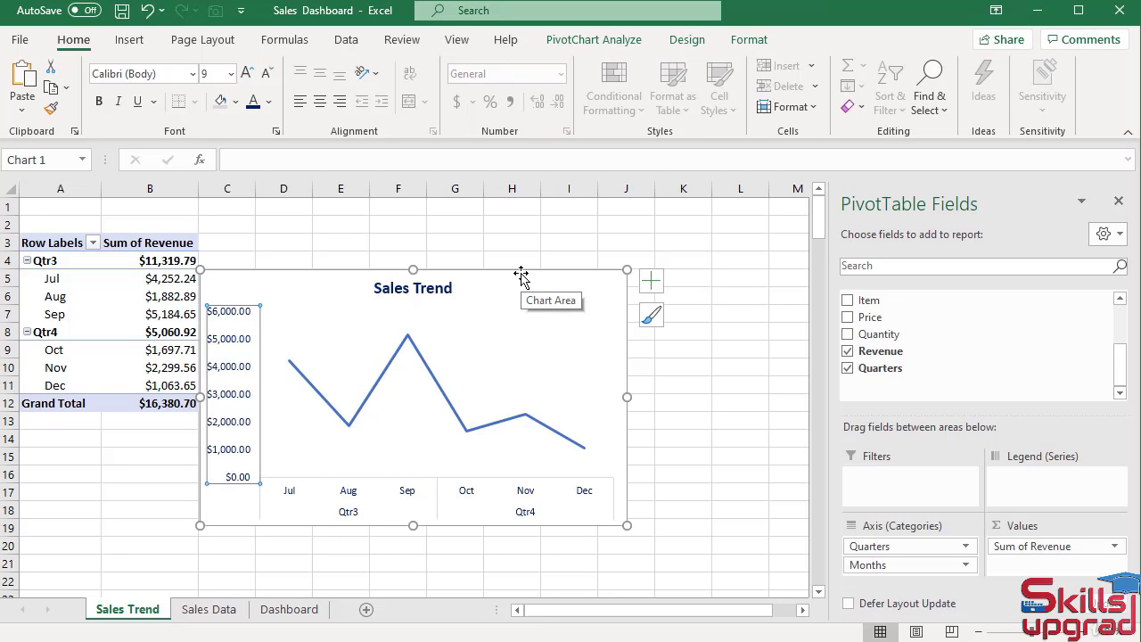
# Copy the Sales Trend chart onto the Dashboard sheet, at the panel with the line-chart icon.
pyautogui.click(292, 617)
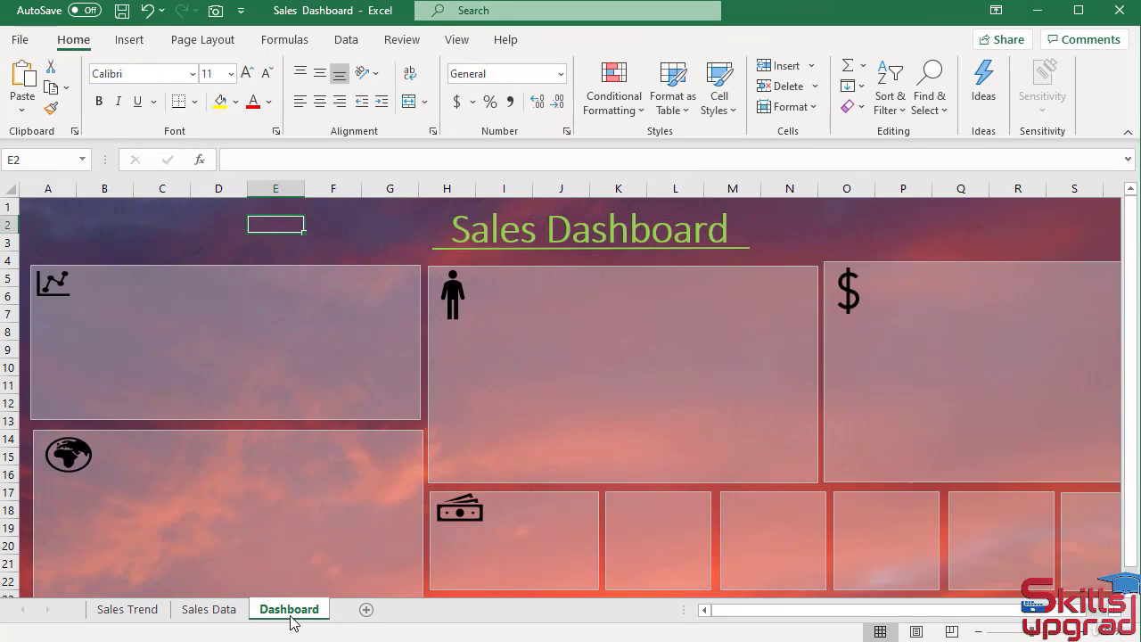
pyautogui.click(223, 322)
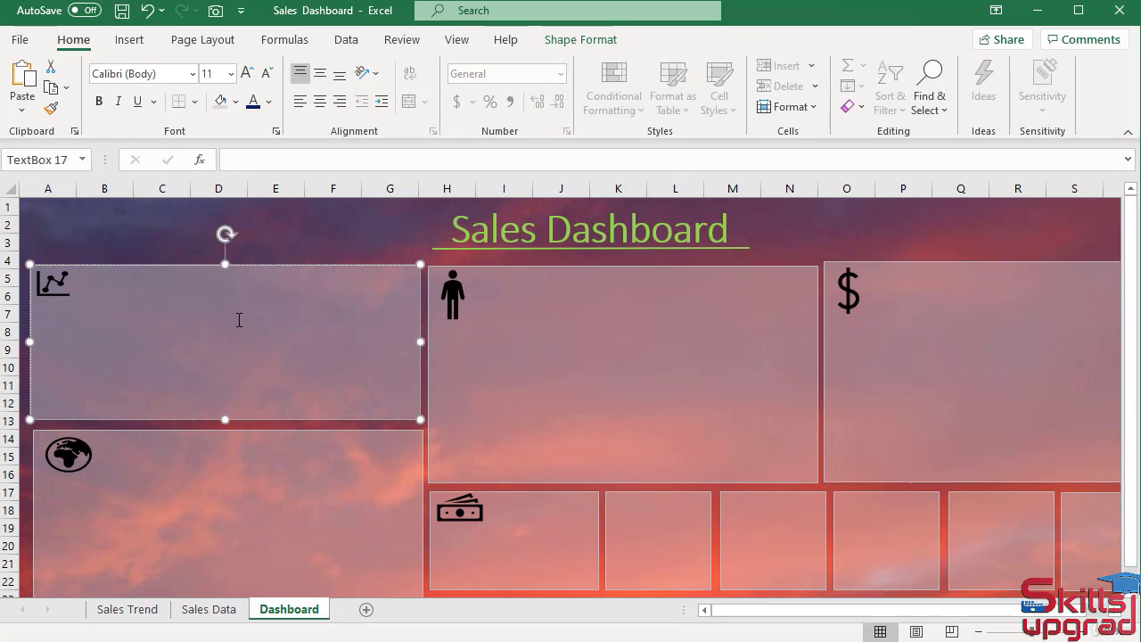
pyautogui.hotkey('ctrl', 'v')
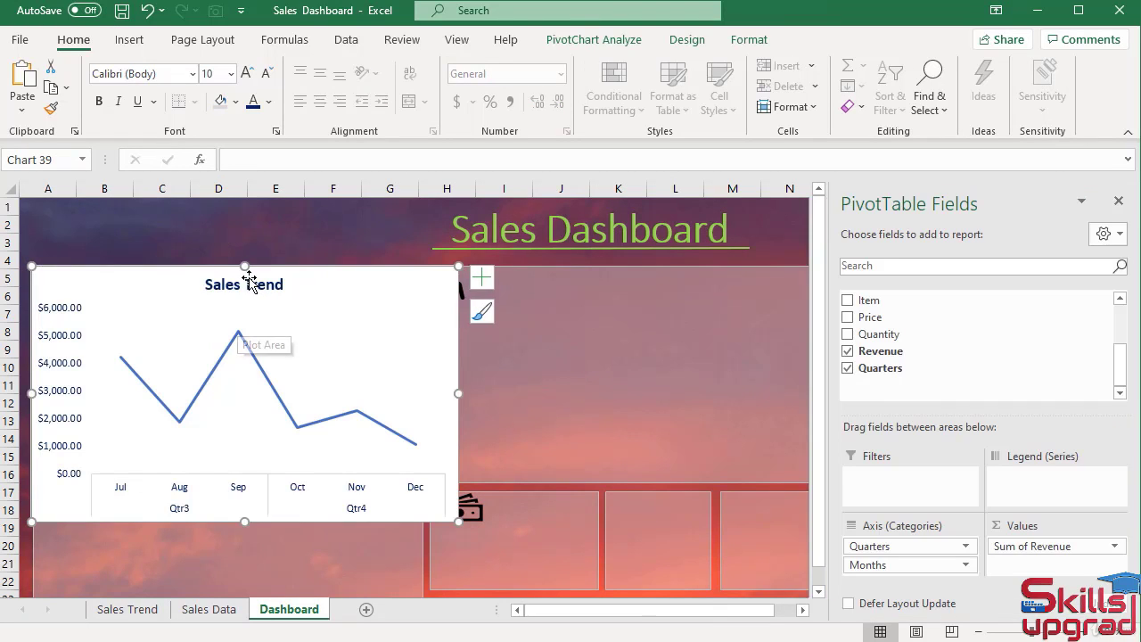
# Shrink and position the pasted chart below the line-chart icon so it spans about columns A to G and rows 7 to 15.
pyautogui.moveTo(242, 265); pyautogui.dragTo(247, 316)
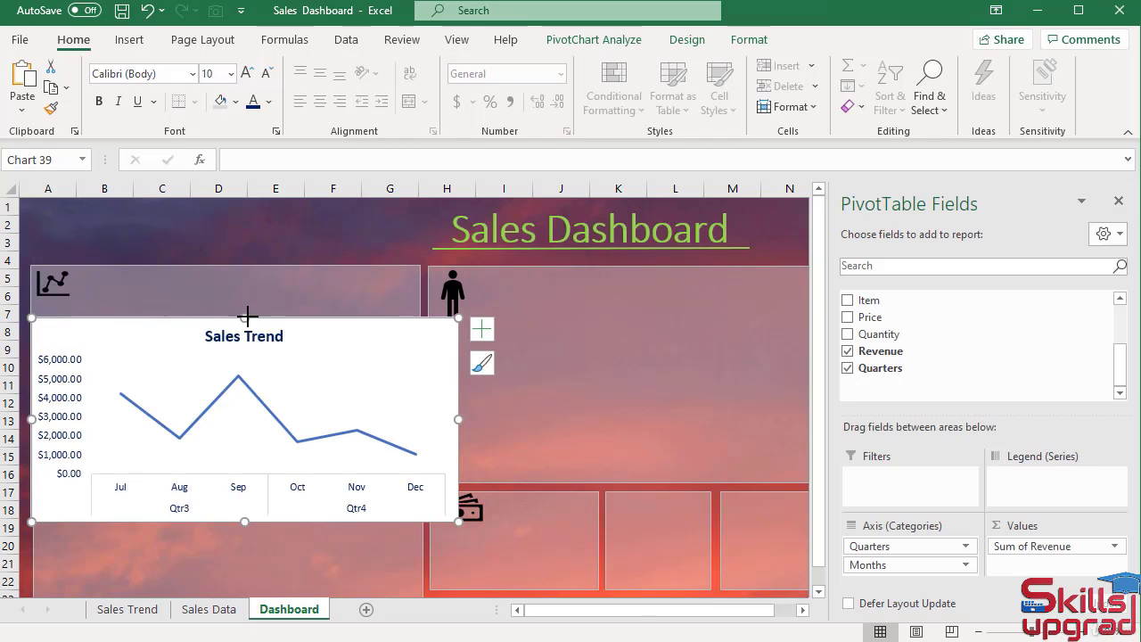
pyautogui.moveTo(32, 419); pyautogui.dragTo(55, 419)
pyautogui.moveTo(256, 520); pyautogui.dragTo(256, 471)
pyautogui.moveTo(456, 394); pyautogui.dragTo(412, 393)
pyautogui.moveTo(321, 319); pyautogui.dragTo(329, 308)
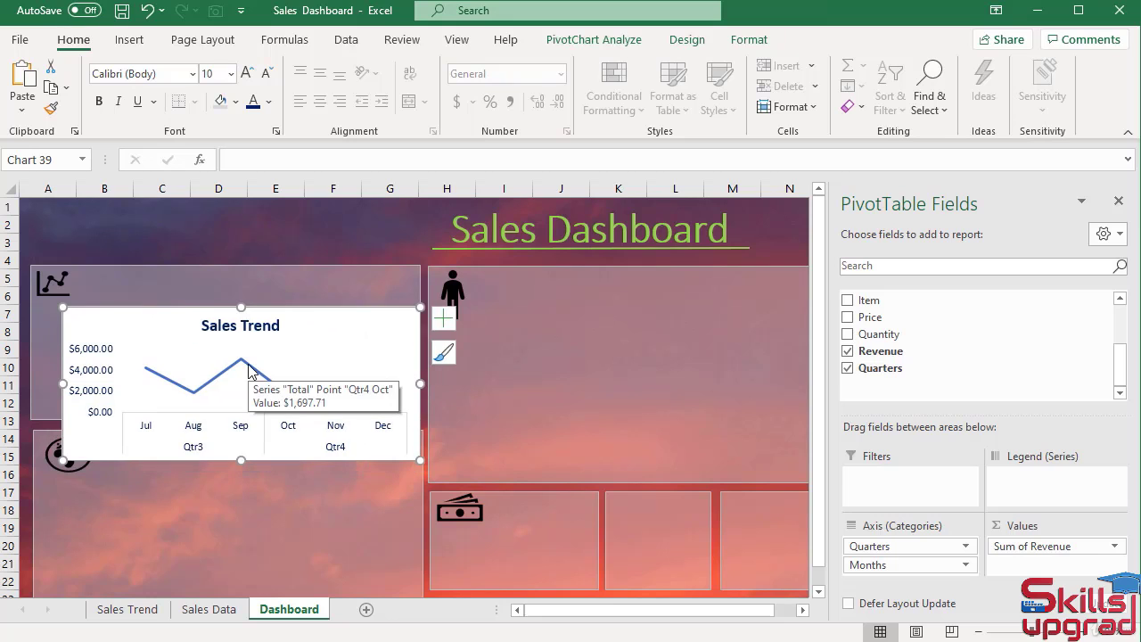
# Close the PivotTable field list and format the chart's data series as a solid dark blue, smoothed line.
pyautogui.doubleClick(280, 359)
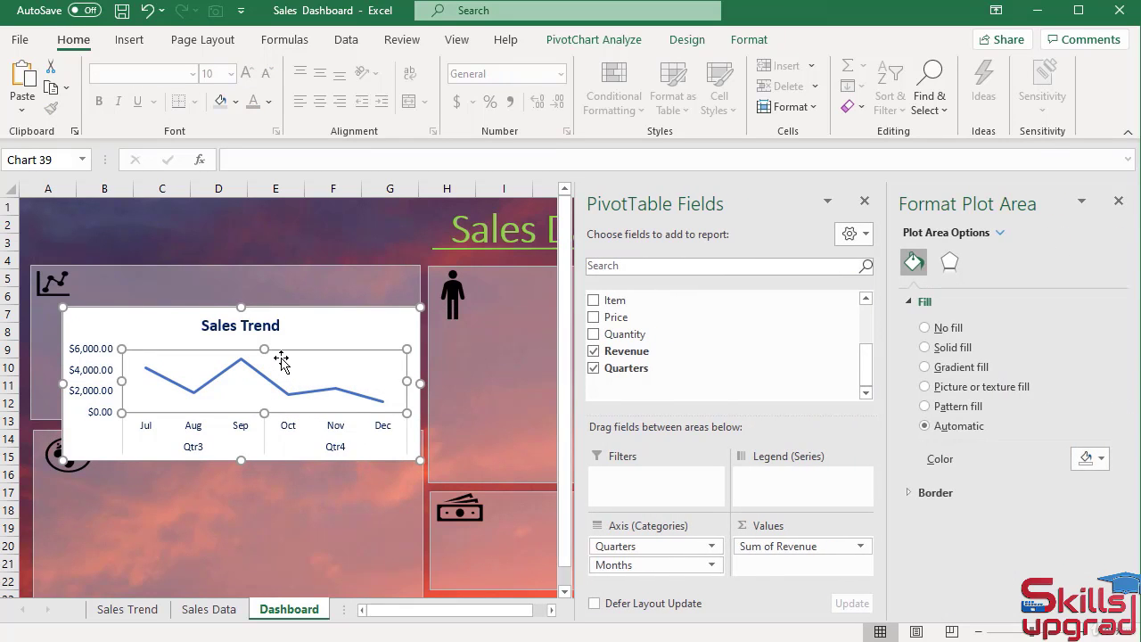
pyautogui.click(864, 201)
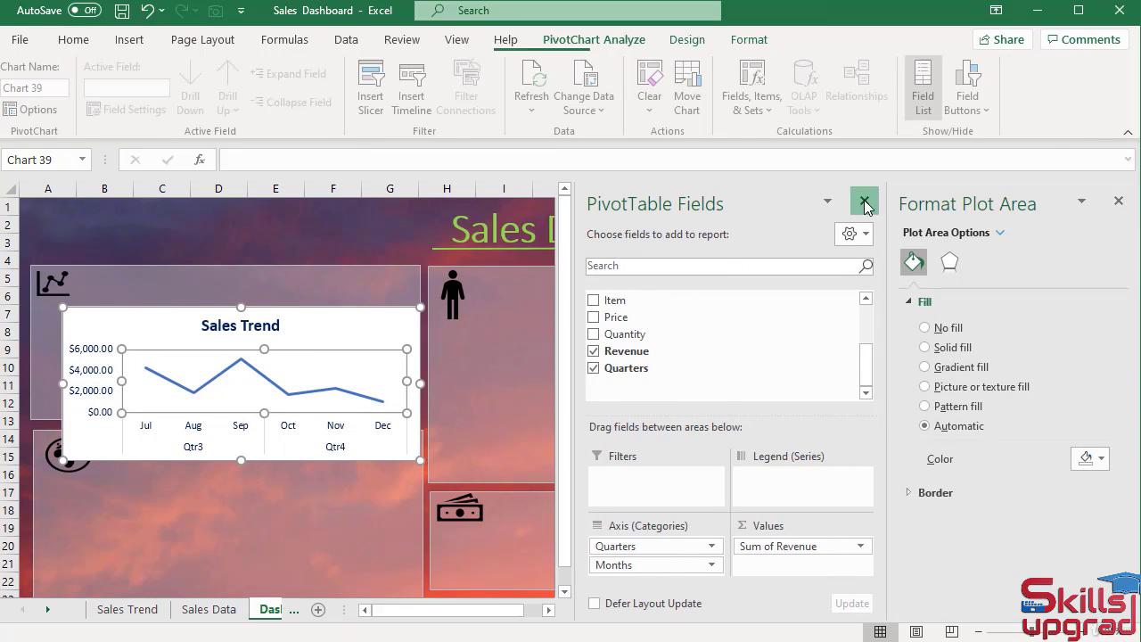
pyautogui.click(262, 380)
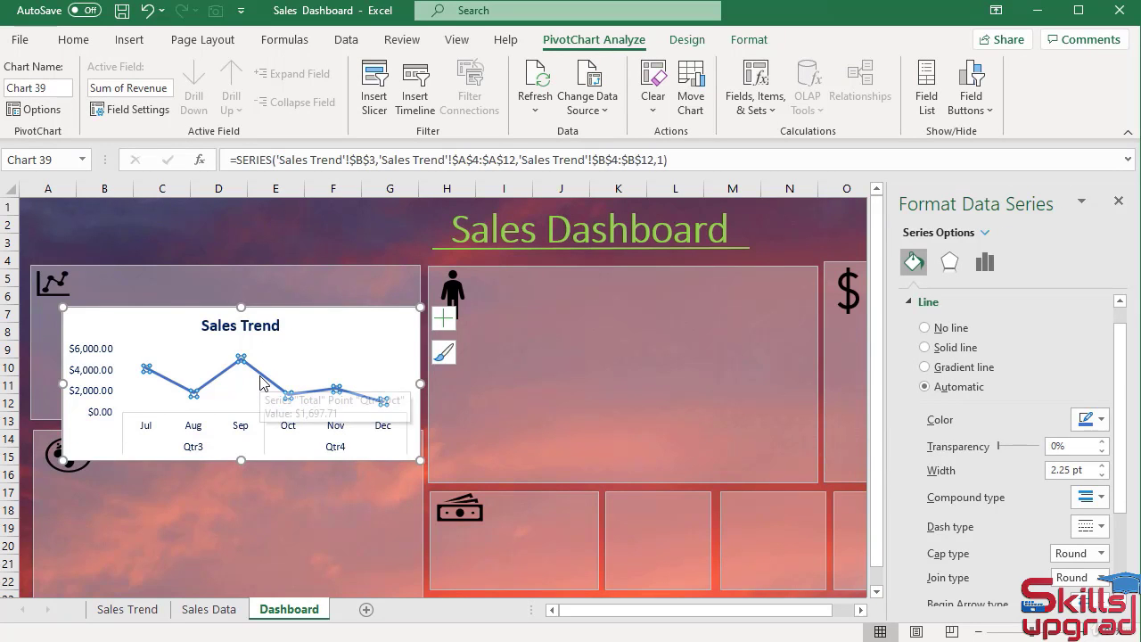
pyautogui.click(924, 348)
pyautogui.click(1097, 419)
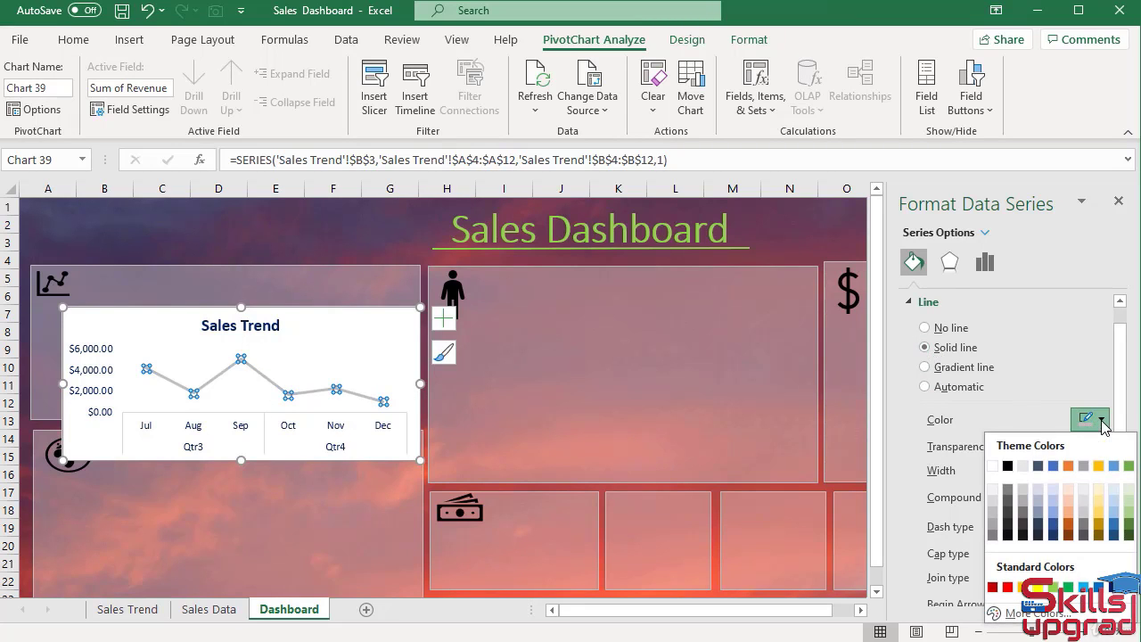
pyautogui.click(1113, 587)
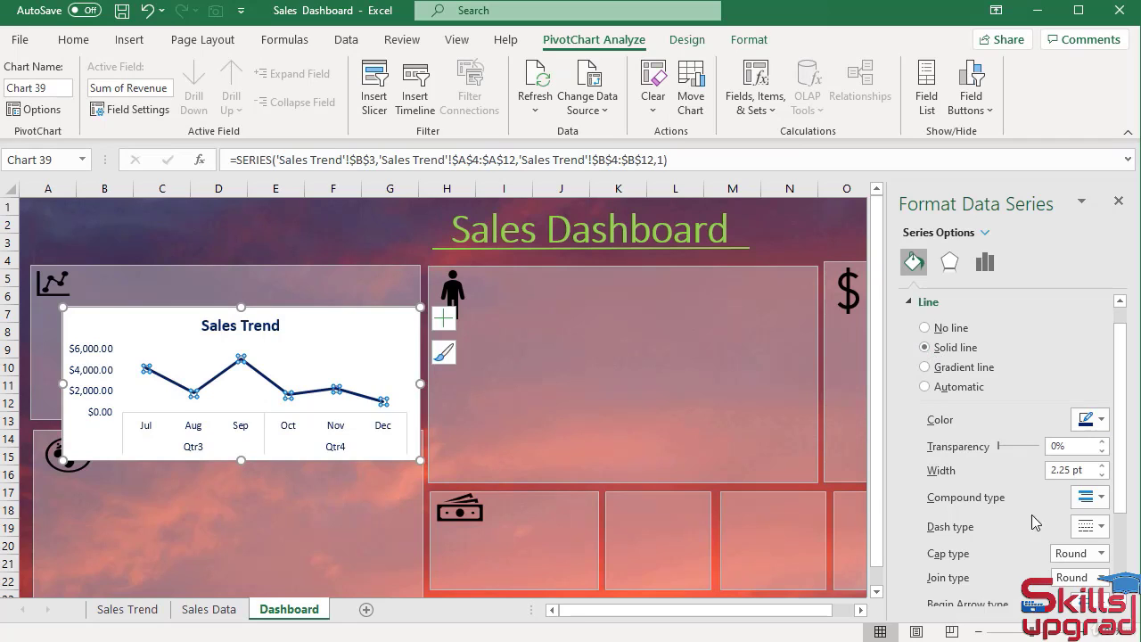
pyautogui.scroll(-3, 1011, 516)
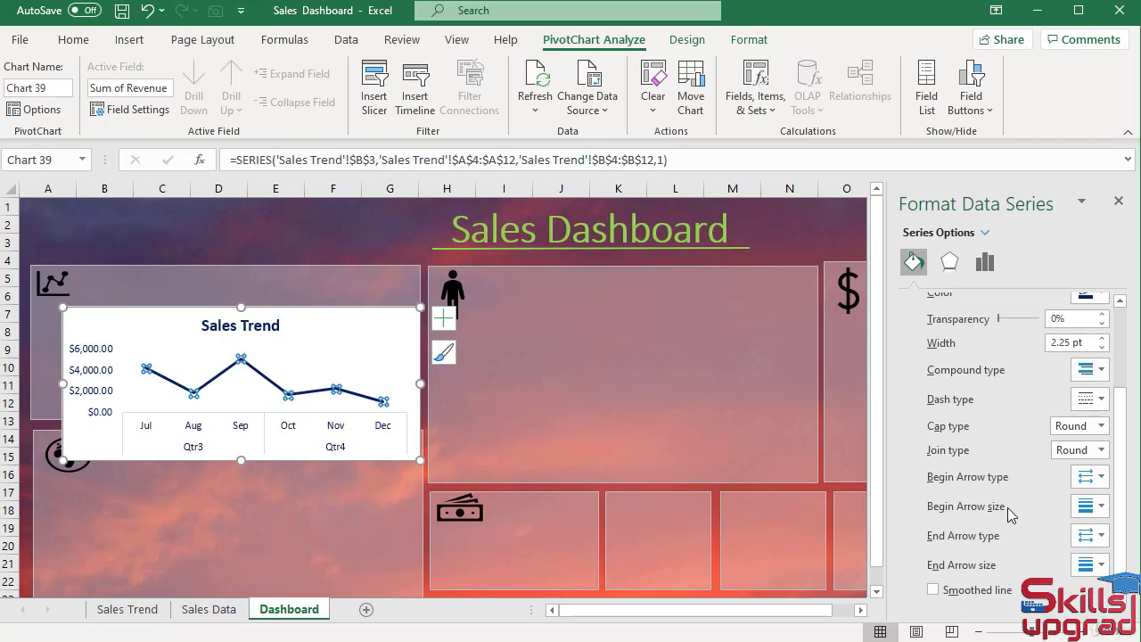
pyautogui.click(932, 590)
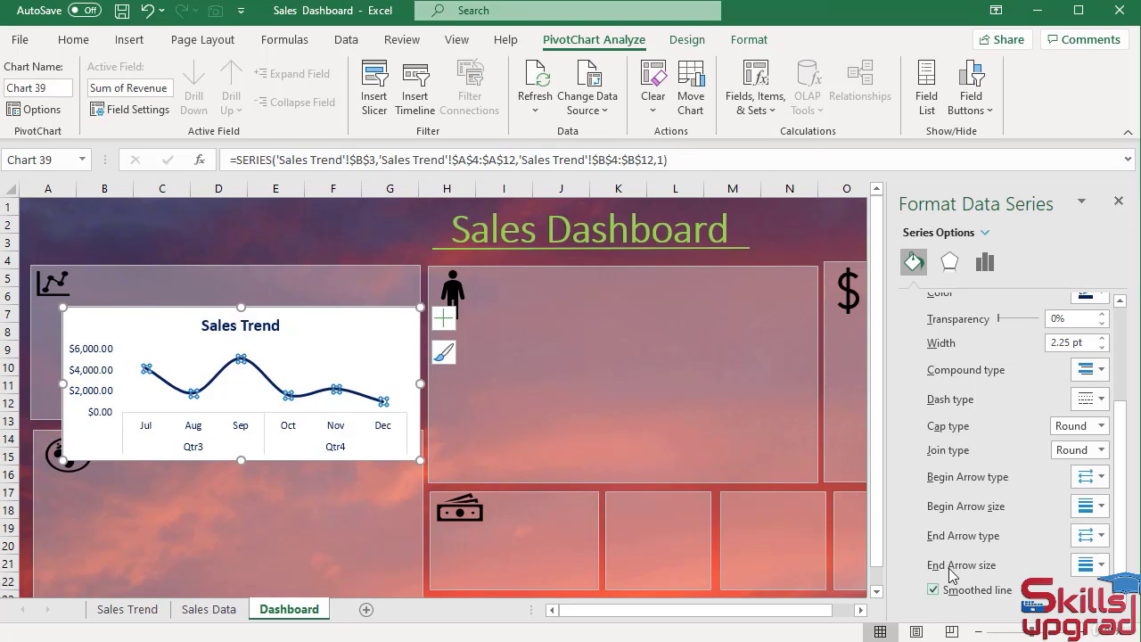
# Give the data series built-in circle markers with a size of 8.
pyautogui.scroll(3, 971, 433)
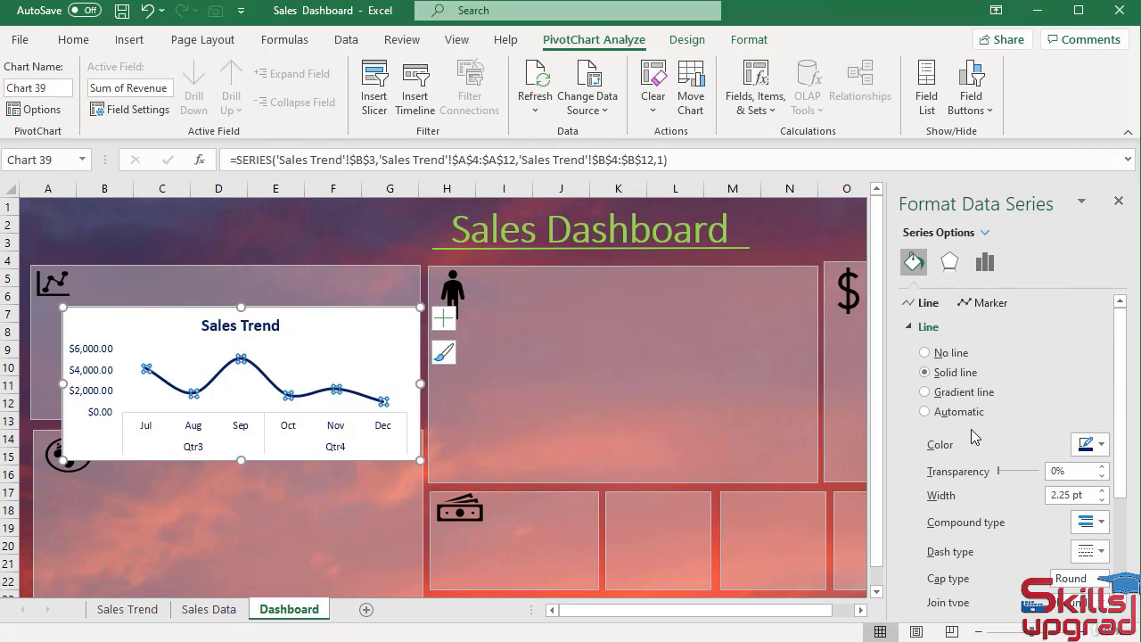
pyautogui.click(990, 304)
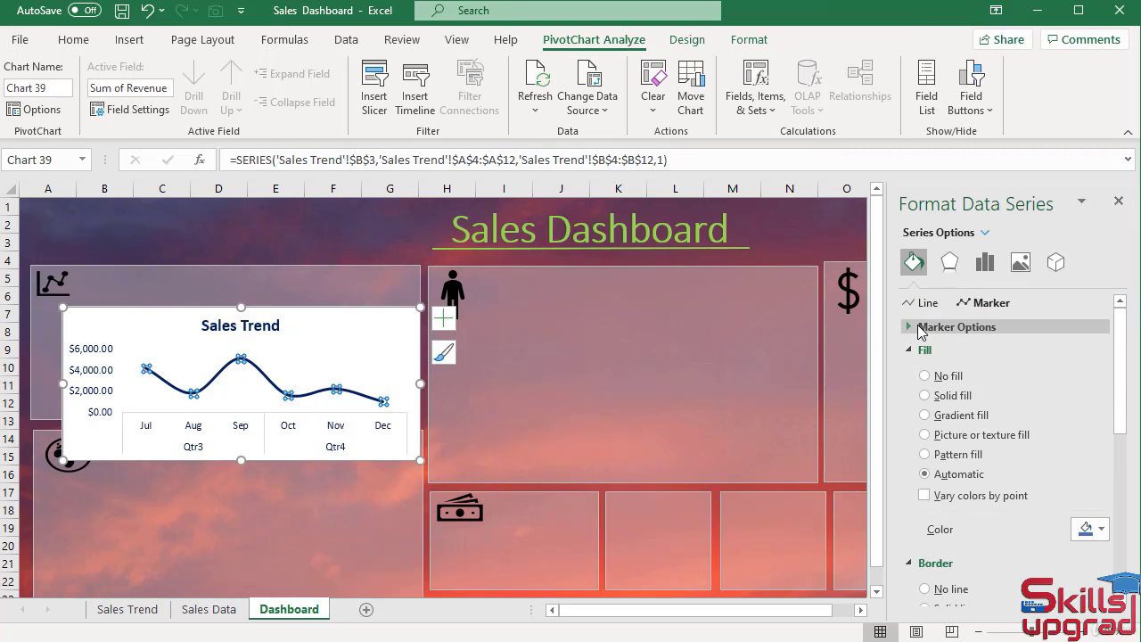
pyautogui.click(922, 328)
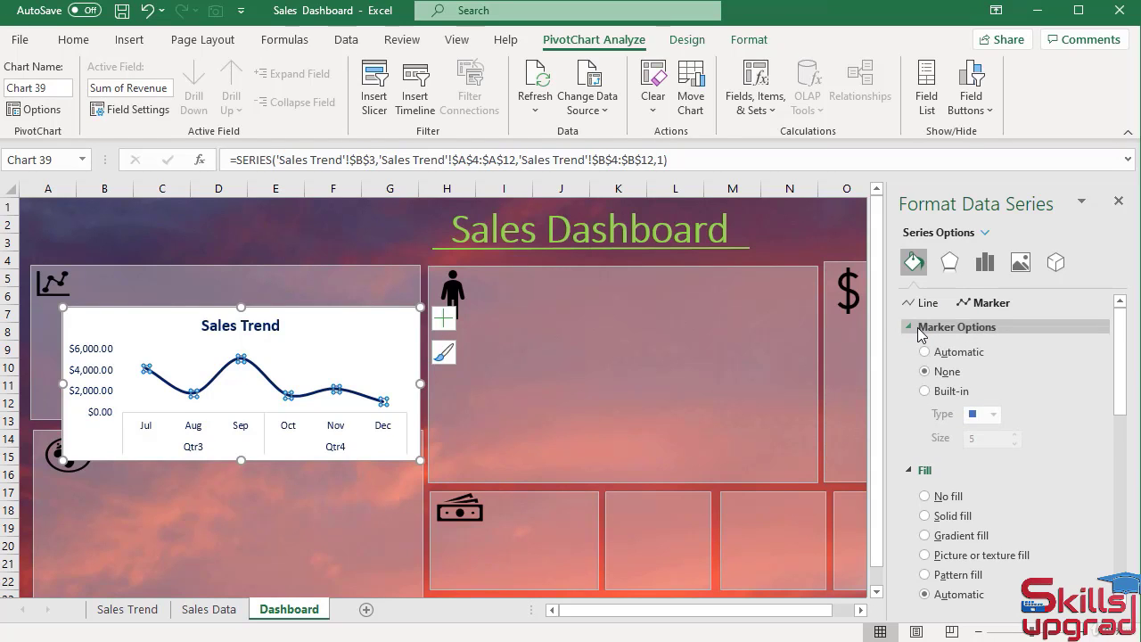
pyautogui.click(927, 396)
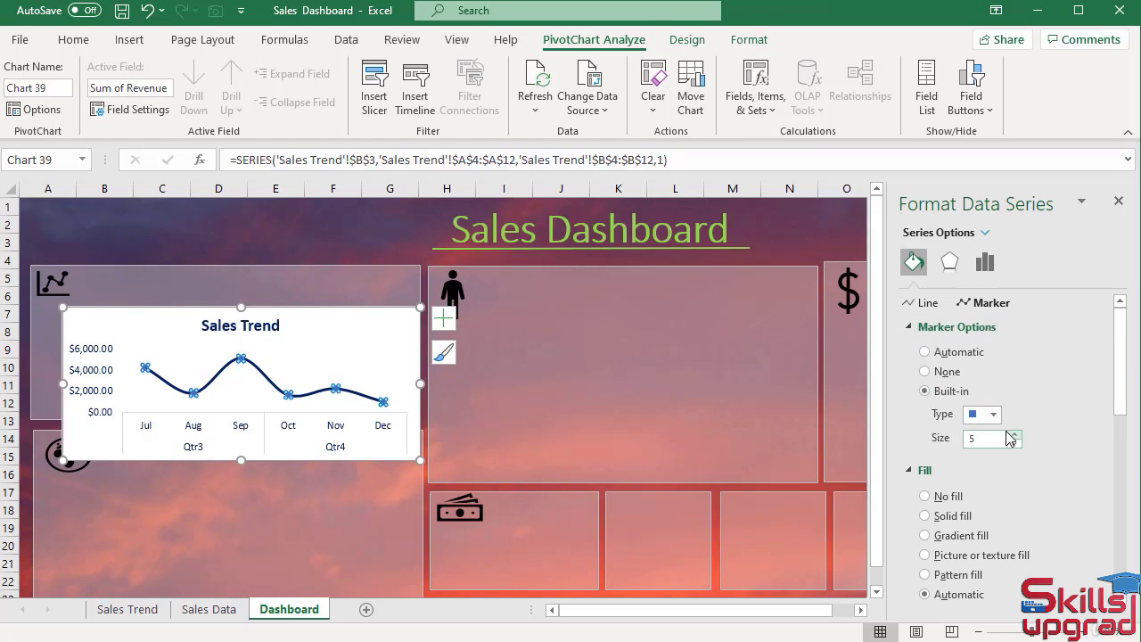
pyautogui.click(993, 413)
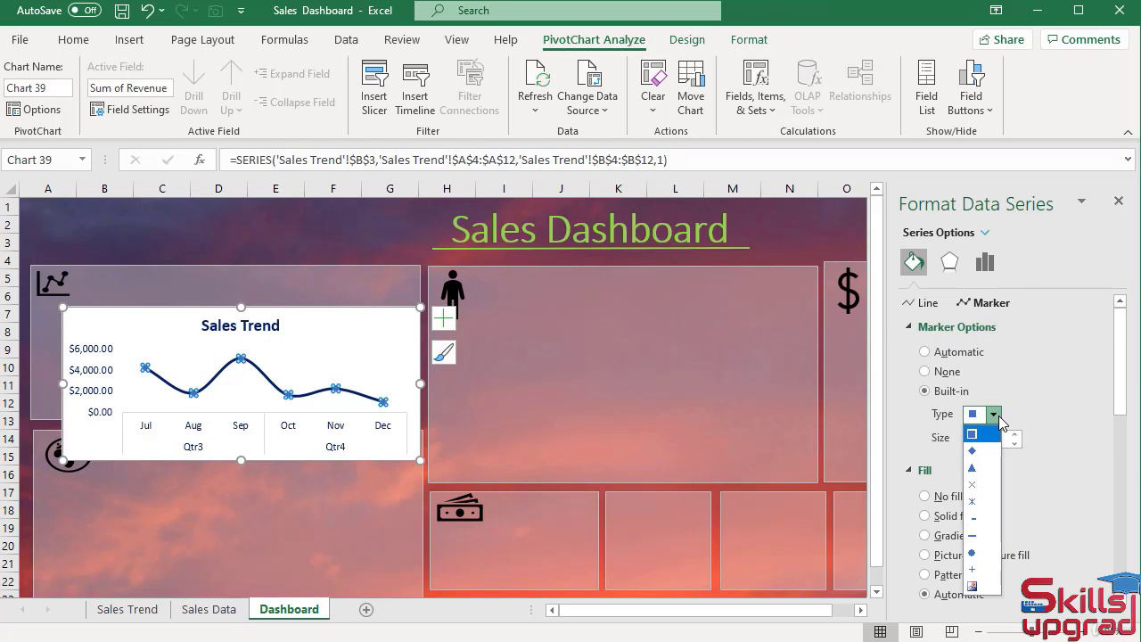
pyautogui.click(977, 553)
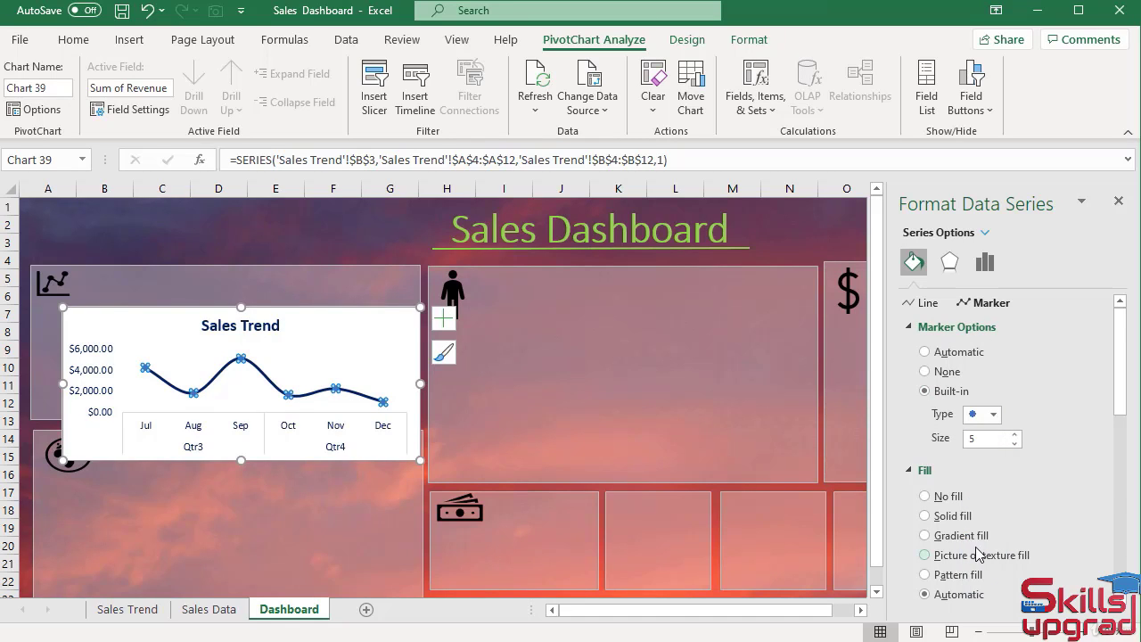
pyautogui.click(1015, 435)
pyautogui.click(1015, 435)
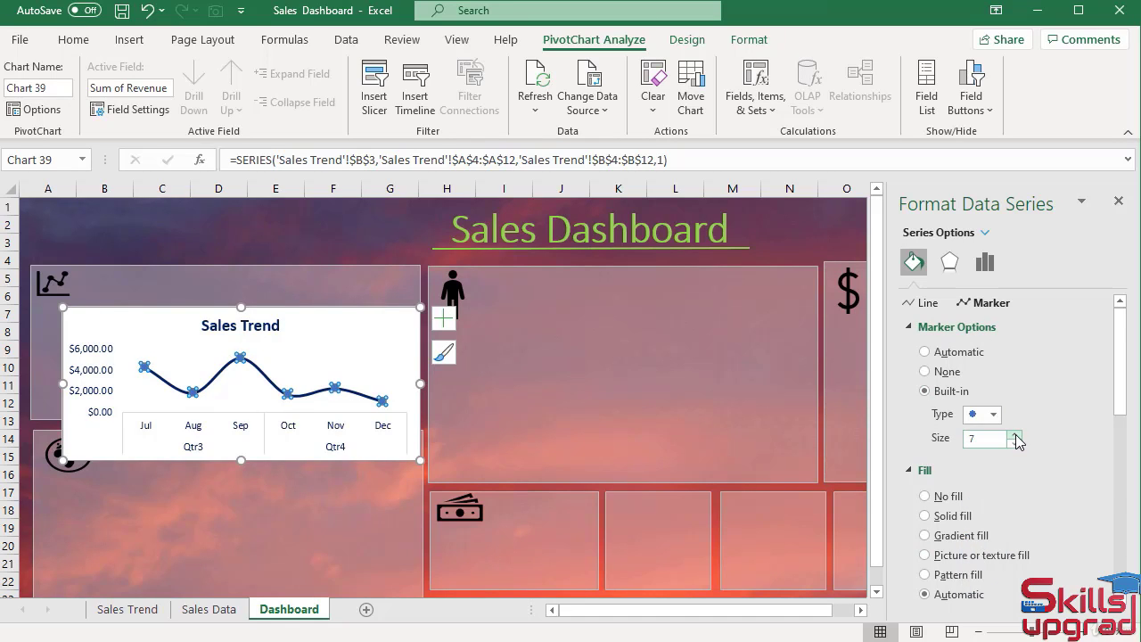
pyautogui.click(1015, 435)
# Fill the data series markers with solid red.
pyautogui.scroll(-2, 972, 445)
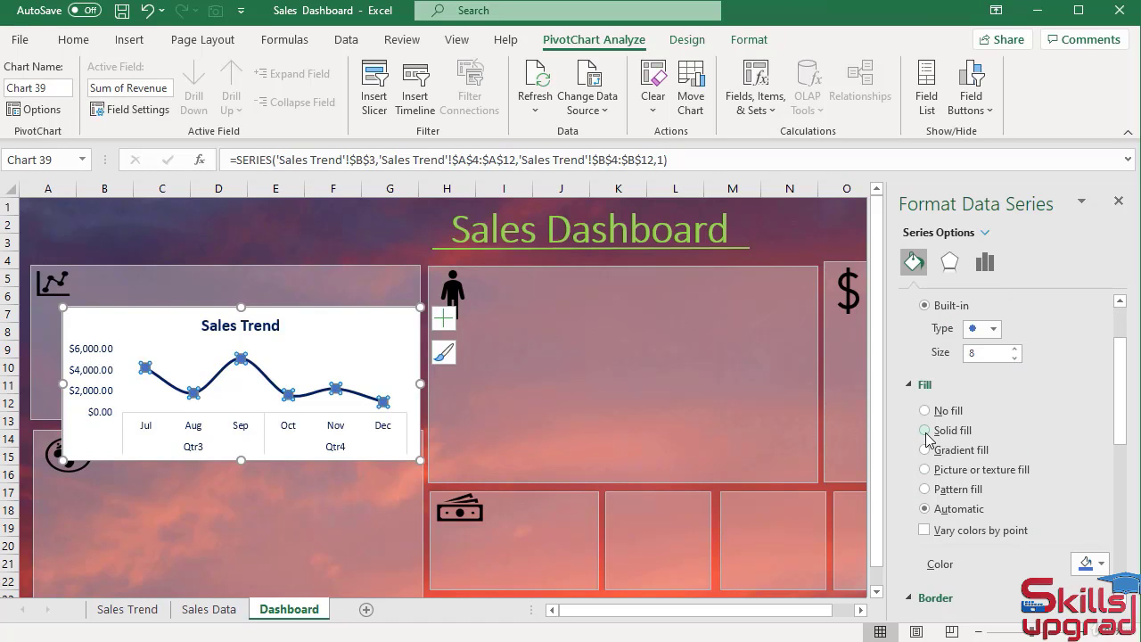
pyautogui.click(927, 433)
pyautogui.click(1080, 562)
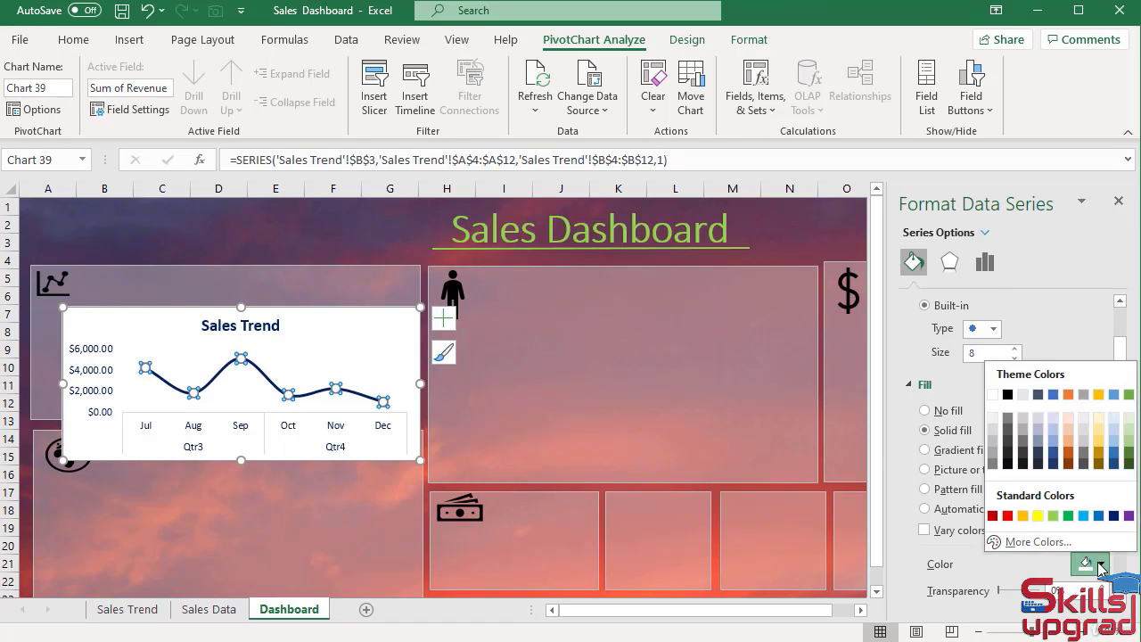
pyautogui.click(1008, 517)
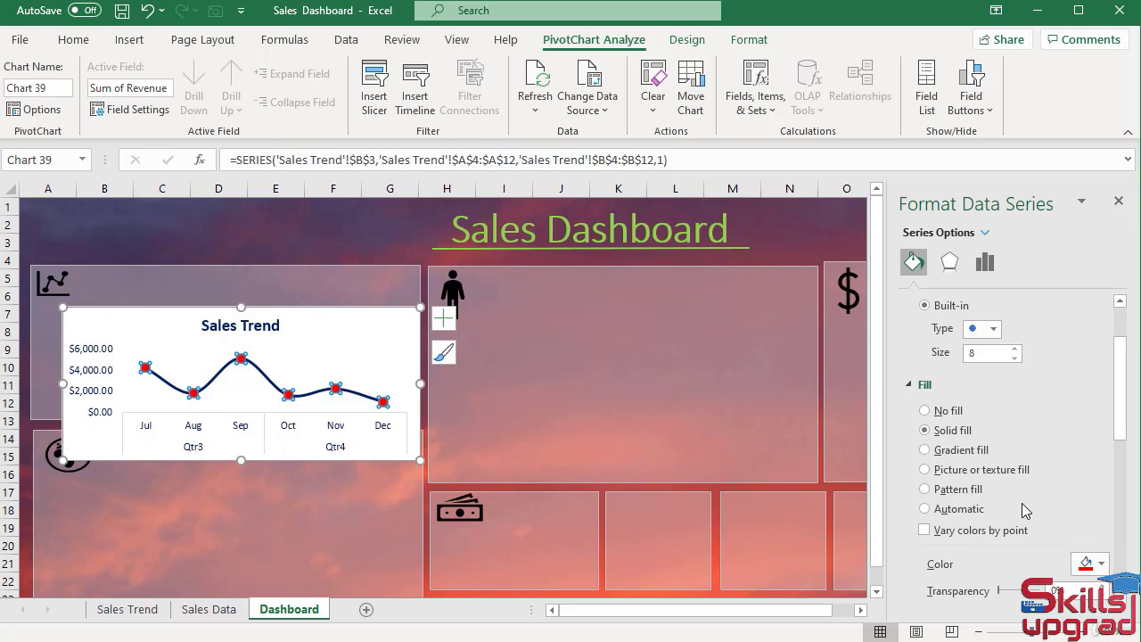
# Apply a solid-line text outline to the labels of the Sales Trend chart's horizontal and vertical axes.
pyautogui.click(243, 430)
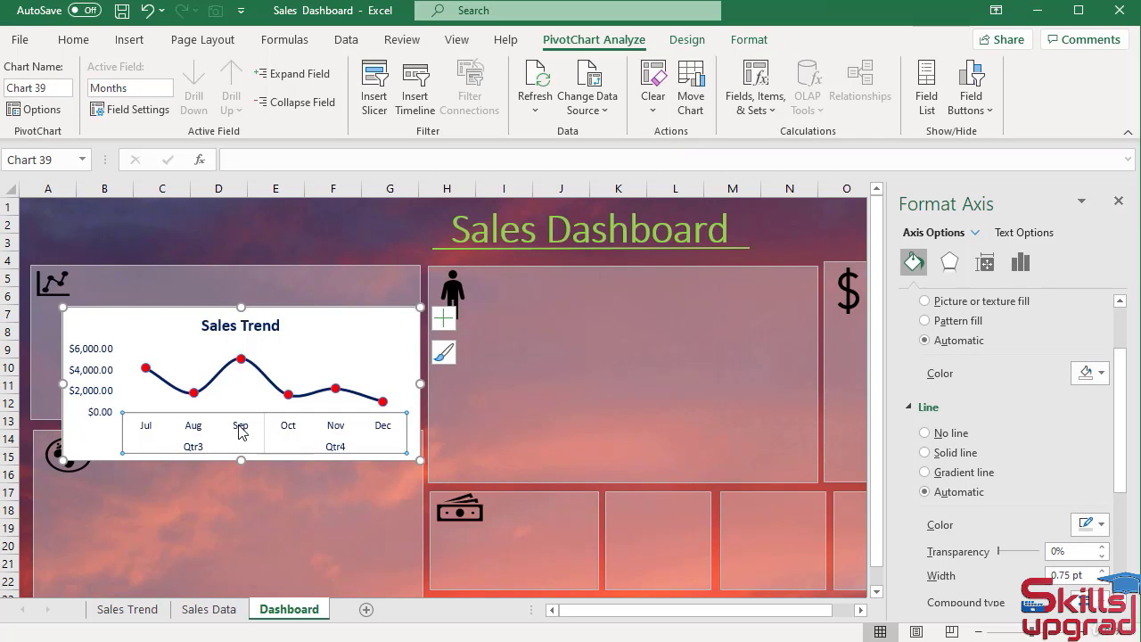
pyautogui.scroll(3, 1032, 387)
pyautogui.click(1027, 233)
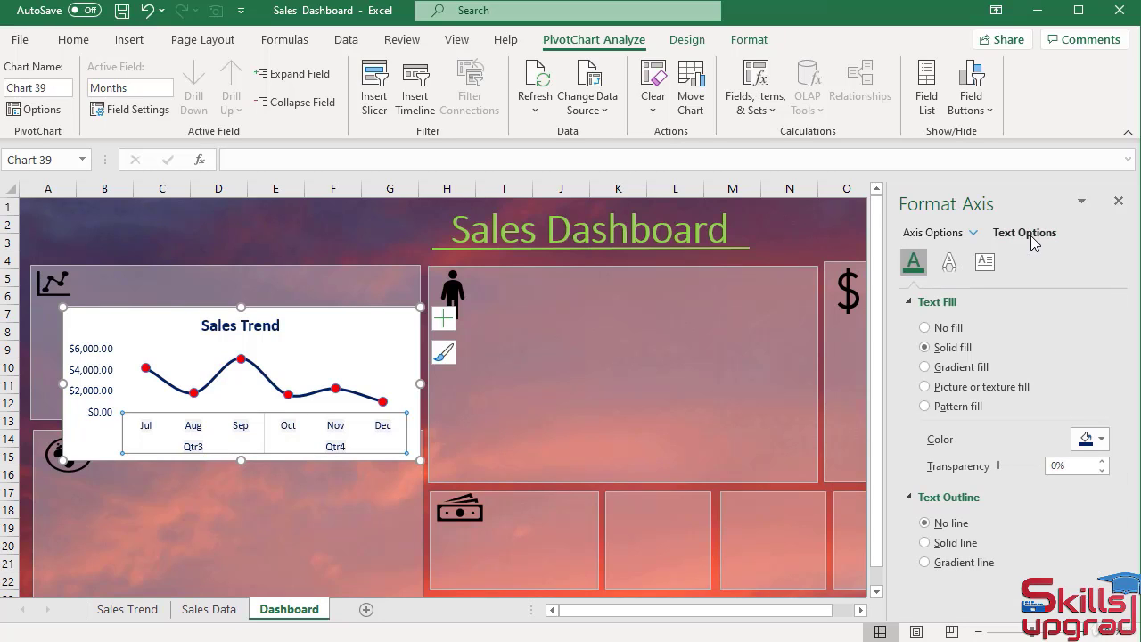
pyautogui.click(924, 543)
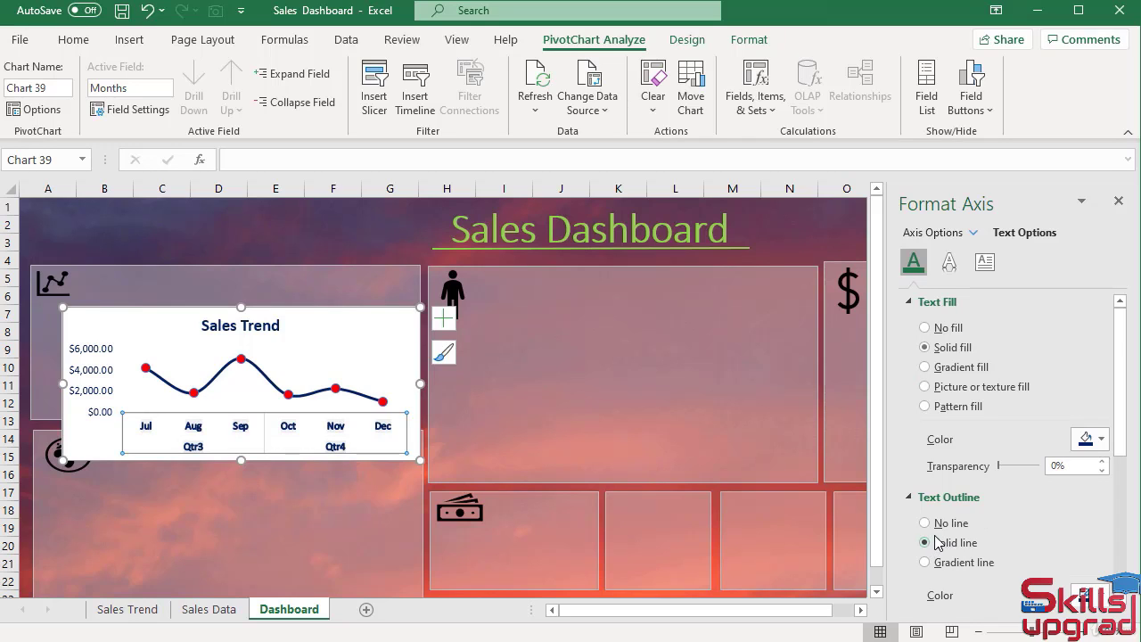
pyautogui.click(78, 361)
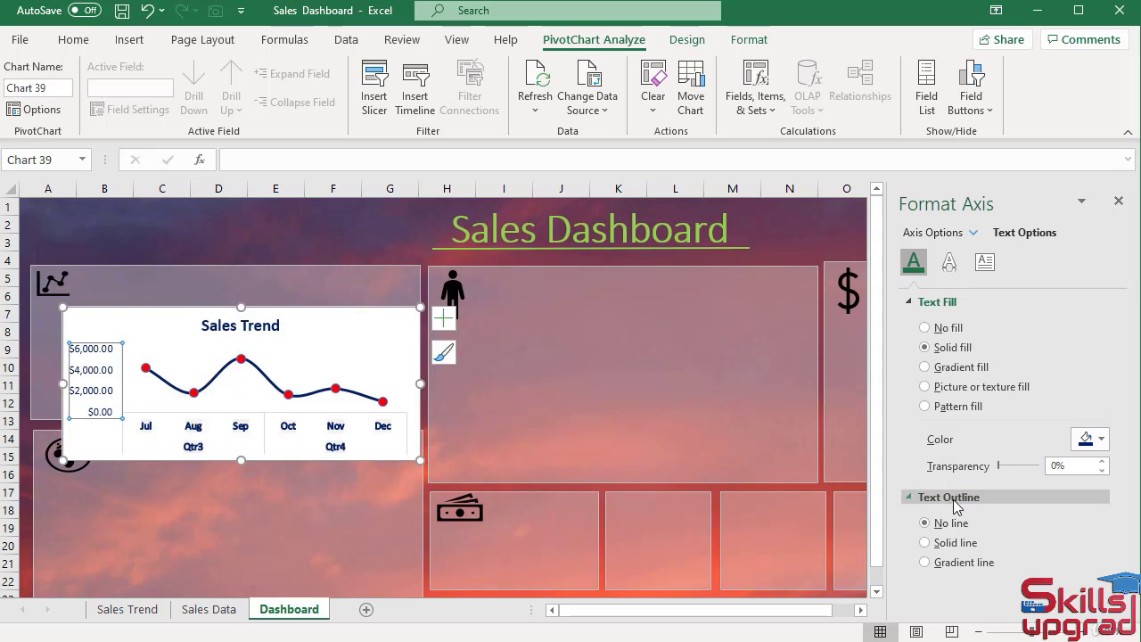
pyautogui.click(927, 543)
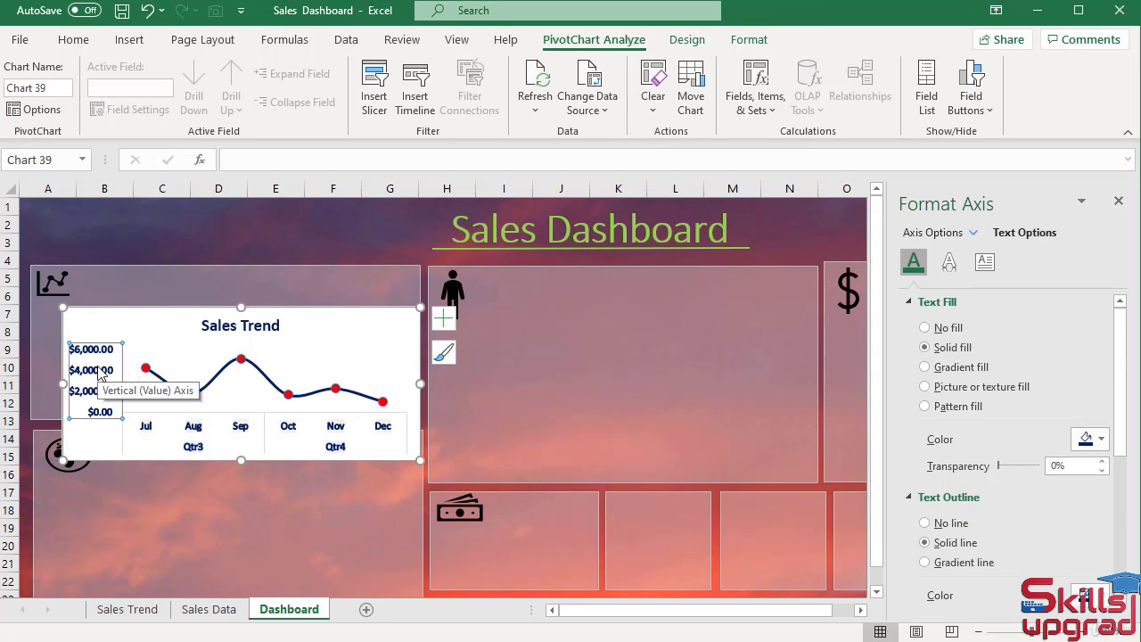
pyautogui.press('Escape')
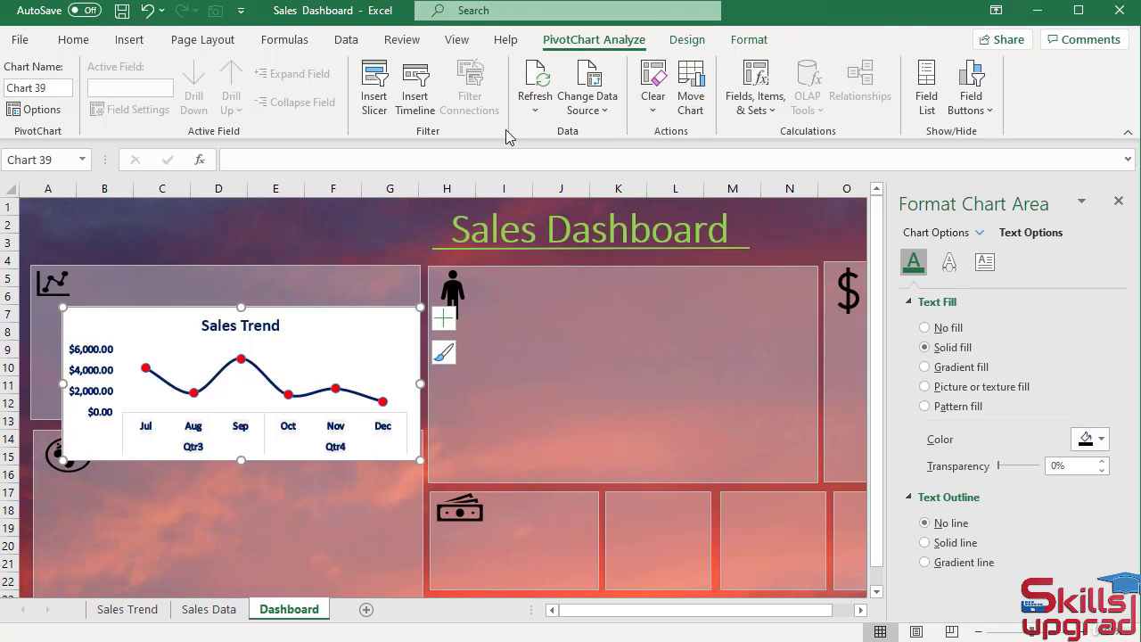
# Set the Sales Trend chart area to no fill and no outline, and move the chart up inside the line-chart icon's panel.
pyautogui.click(742, 41)
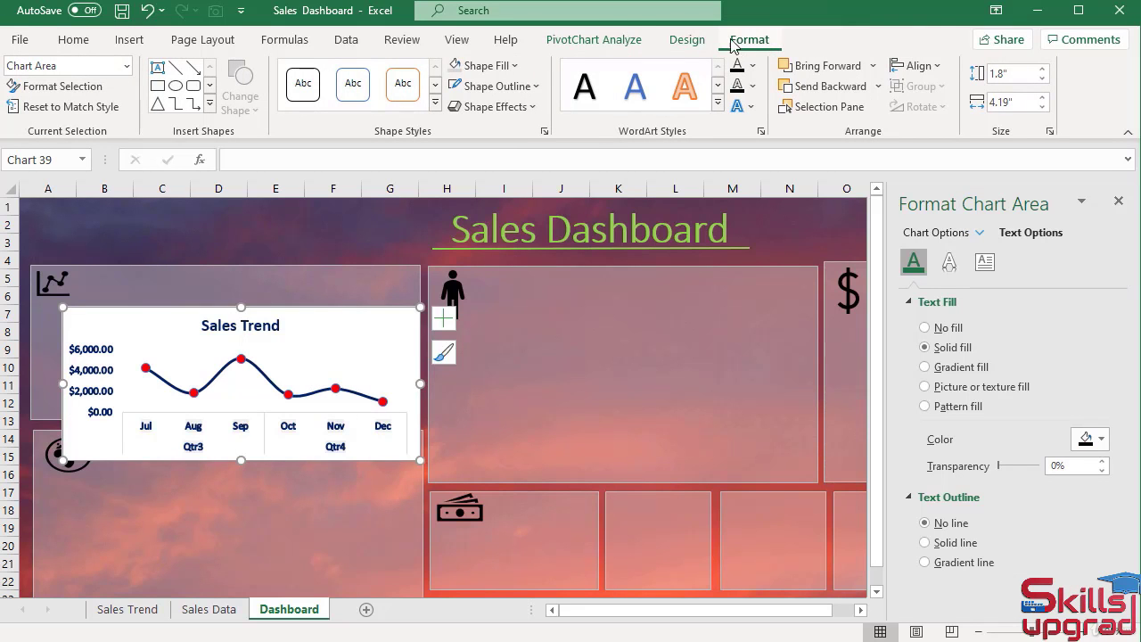
pyautogui.click(488, 65)
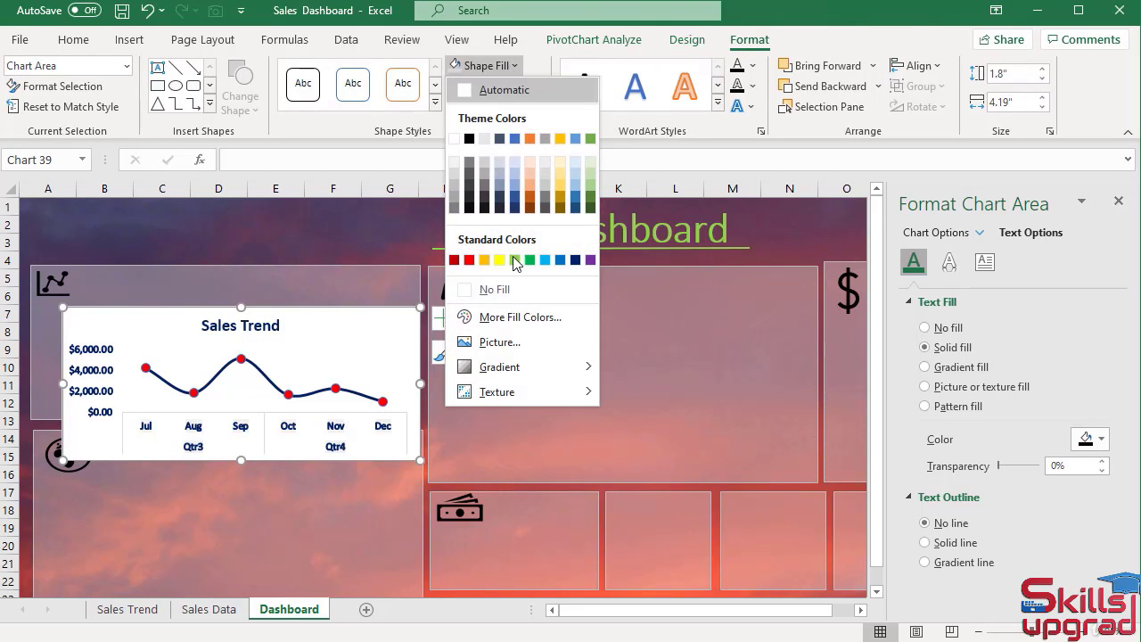
pyautogui.click(462, 291)
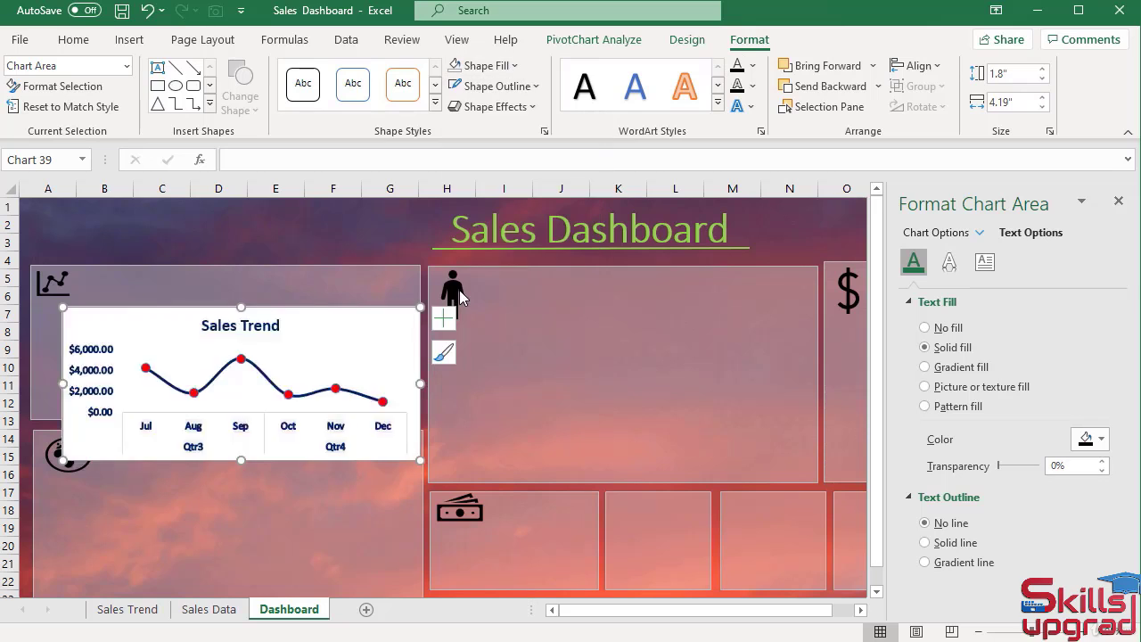
pyautogui.click(538, 87)
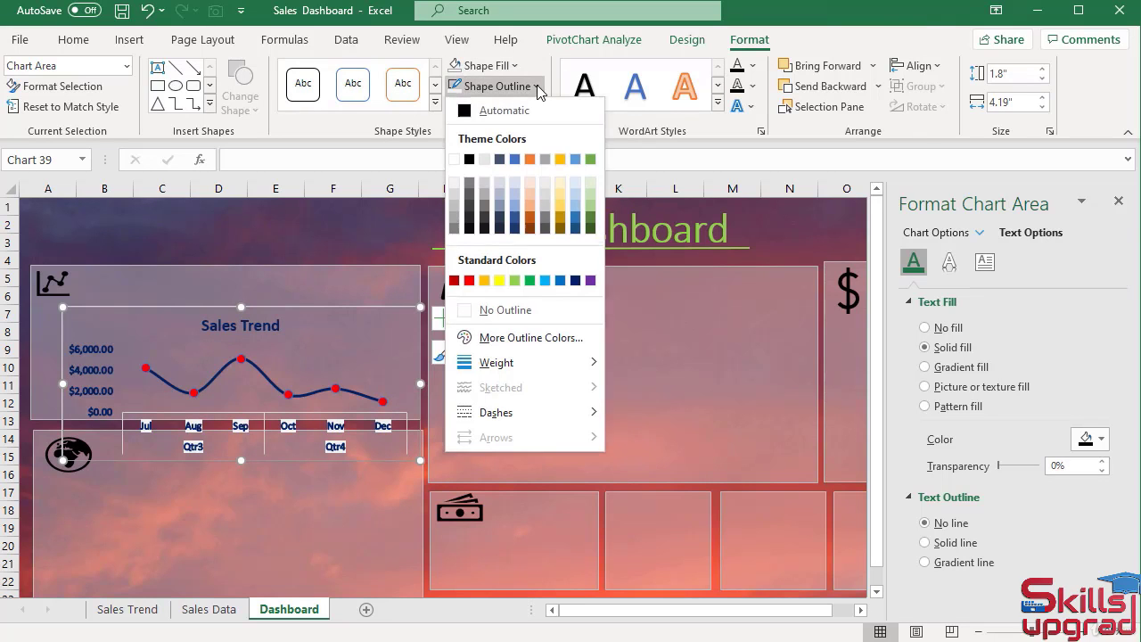
pyautogui.click(464, 309)
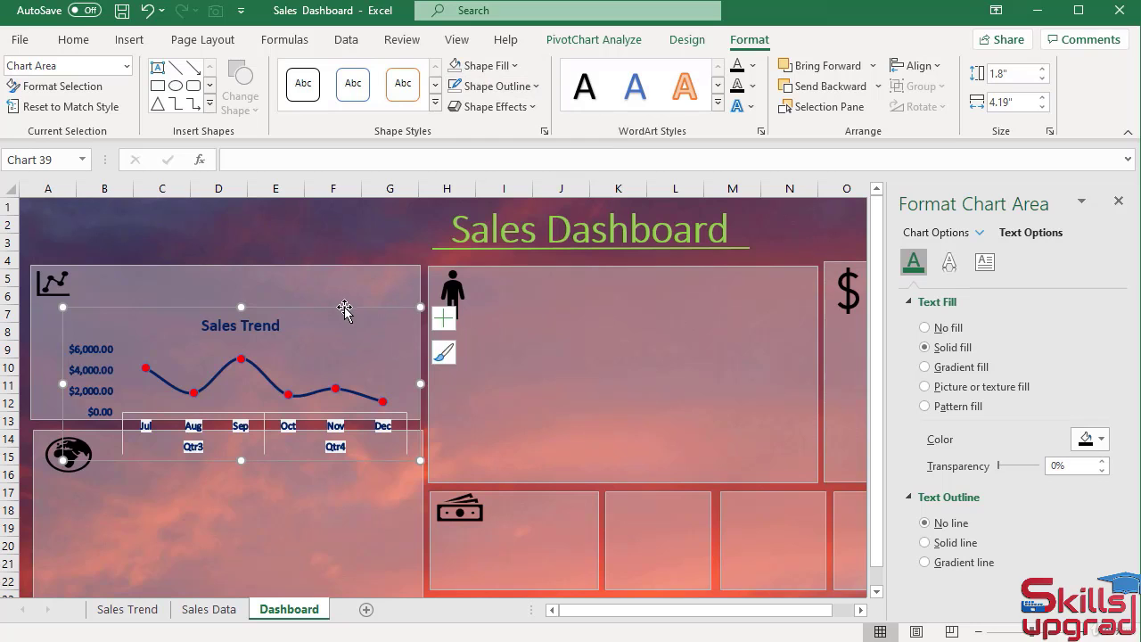
pyautogui.moveTo(341, 308); pyautogui.dragTo(343, 260)
# Set the Sales Trend chart's horizontal axis to no line and deselect the chart.
pyautogui.click(293, 382)
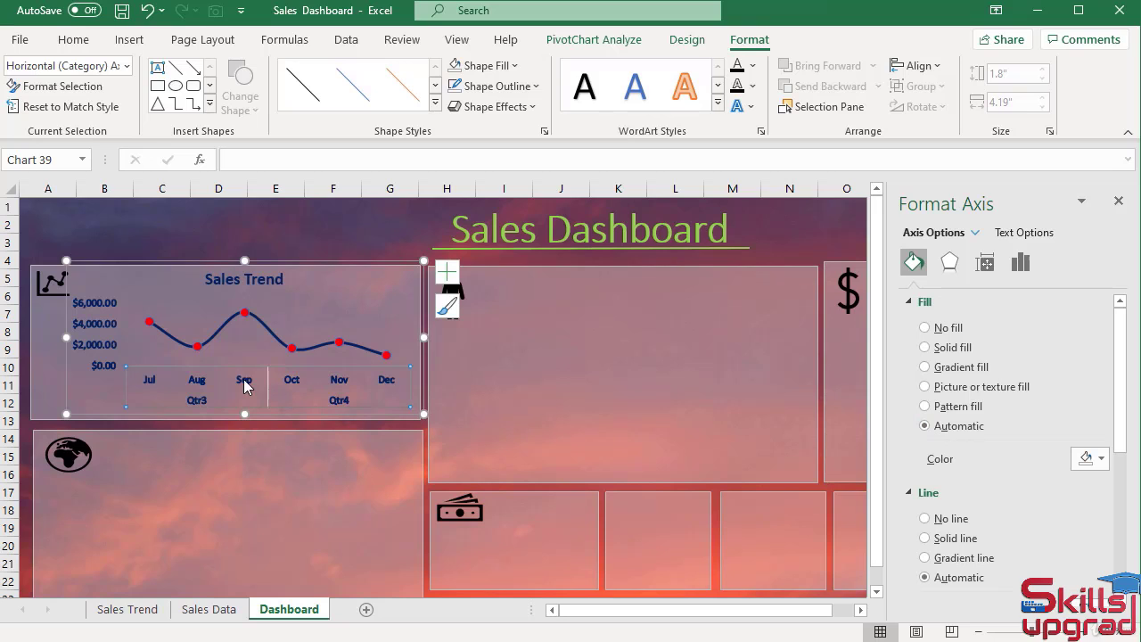
pyautogui.click(925, 518)
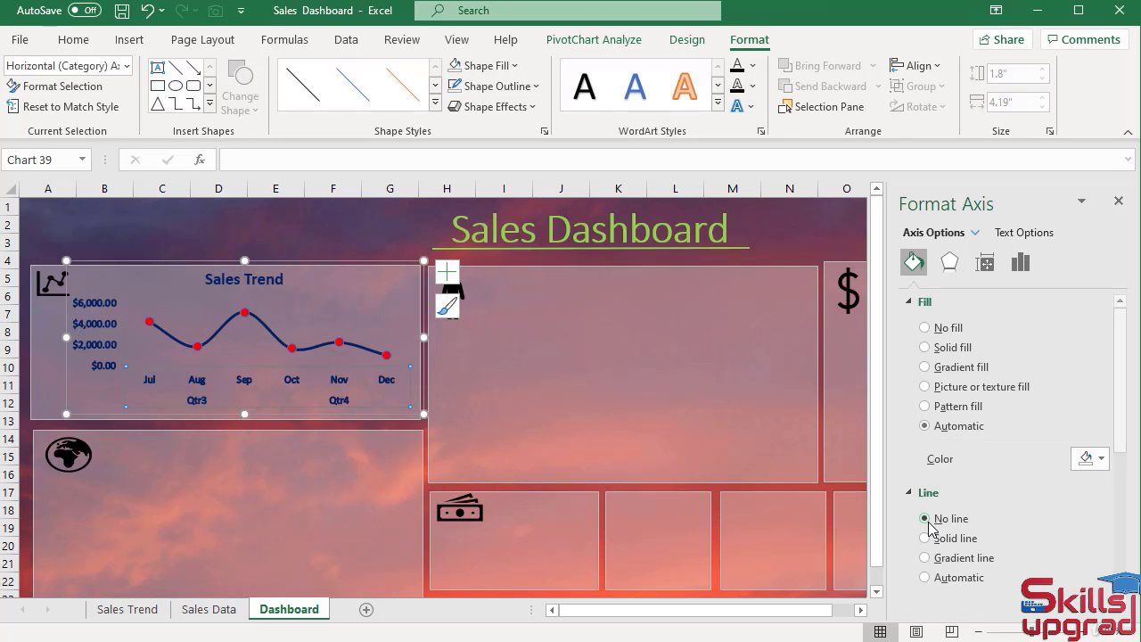
pyautogui.click(334, 452)
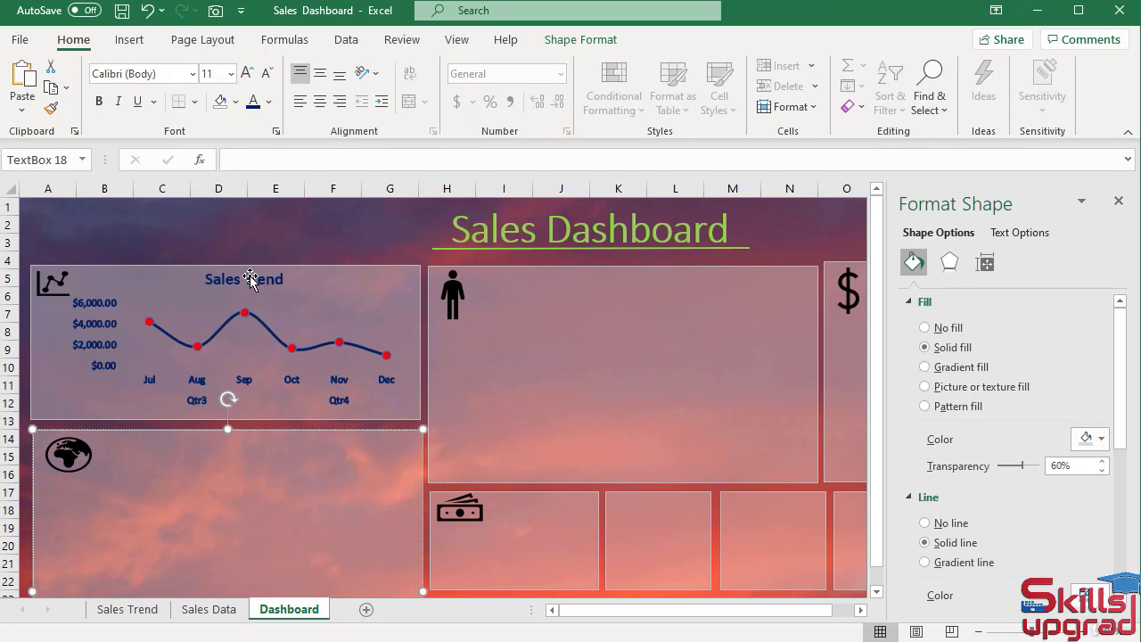
pyautogui.click(333, 242)
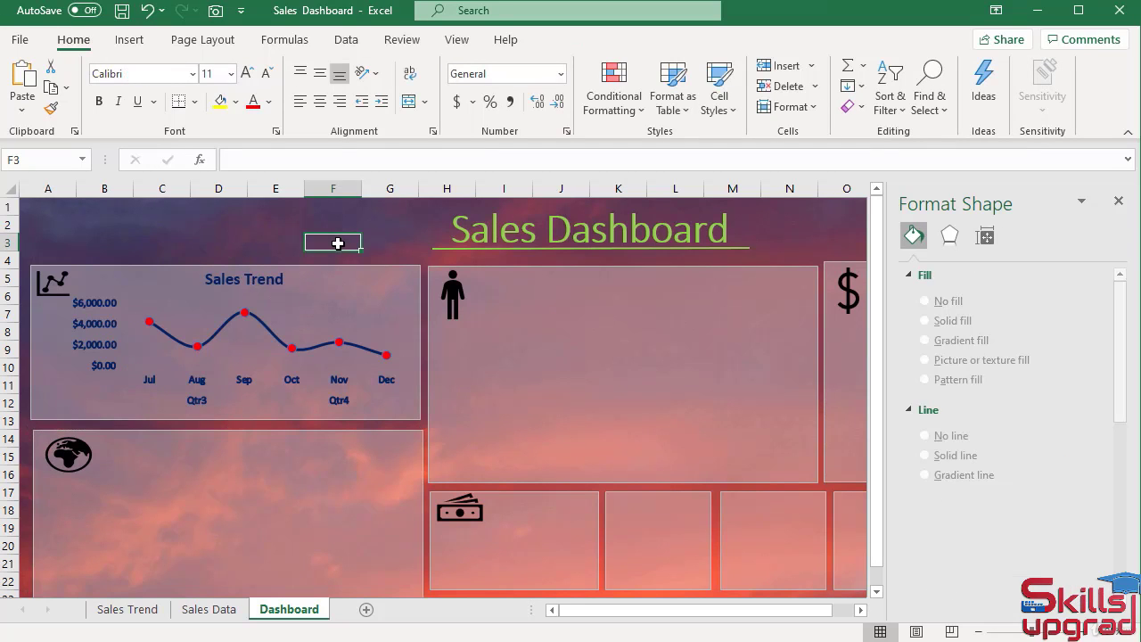
# Move the Sales Trend chart title beside the line-chart icon and narrow the icon to about 0.46 inches wide so it clears the title.
pyautogui.click(256, 282)
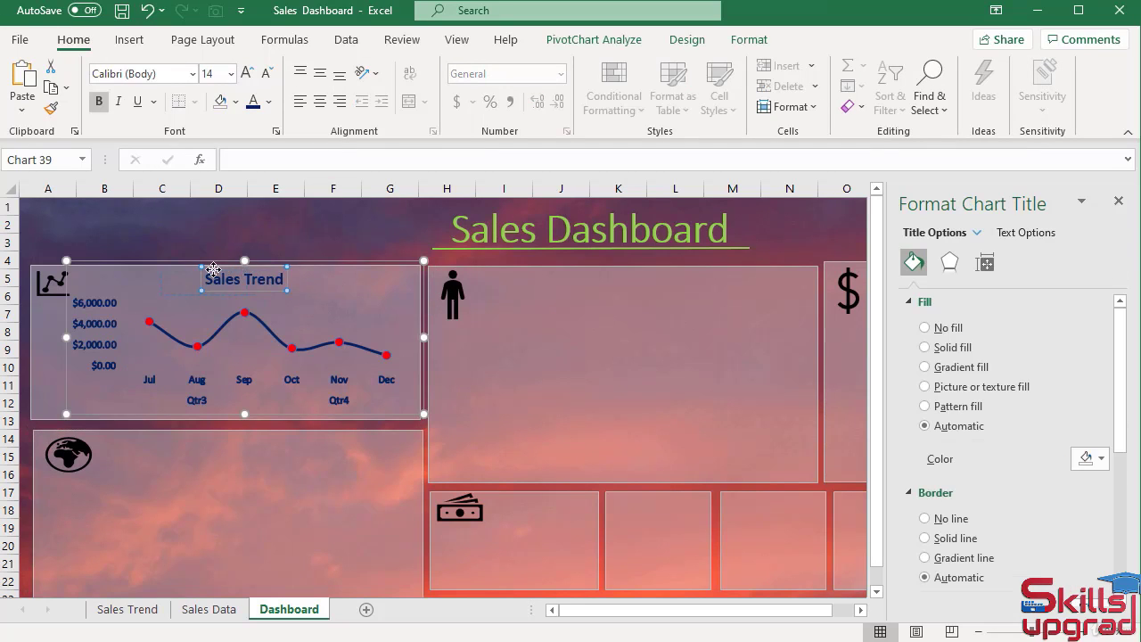
pyautogui.moveTo(172, 266); pyautogui.dragTo(120, 265)
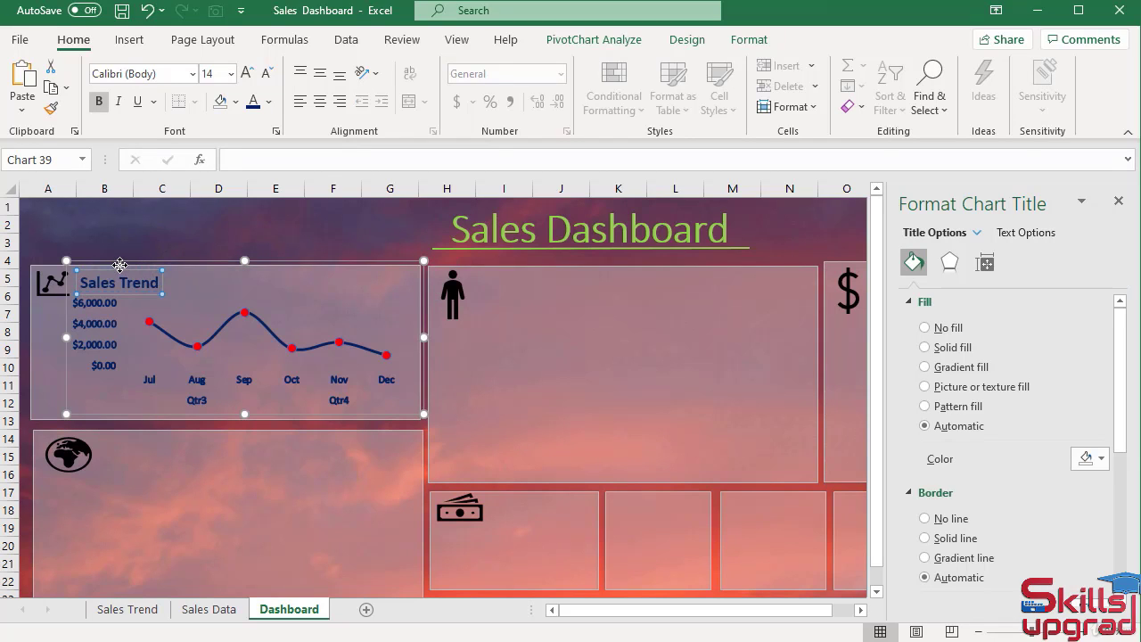
pyautogui.click(52, 285)
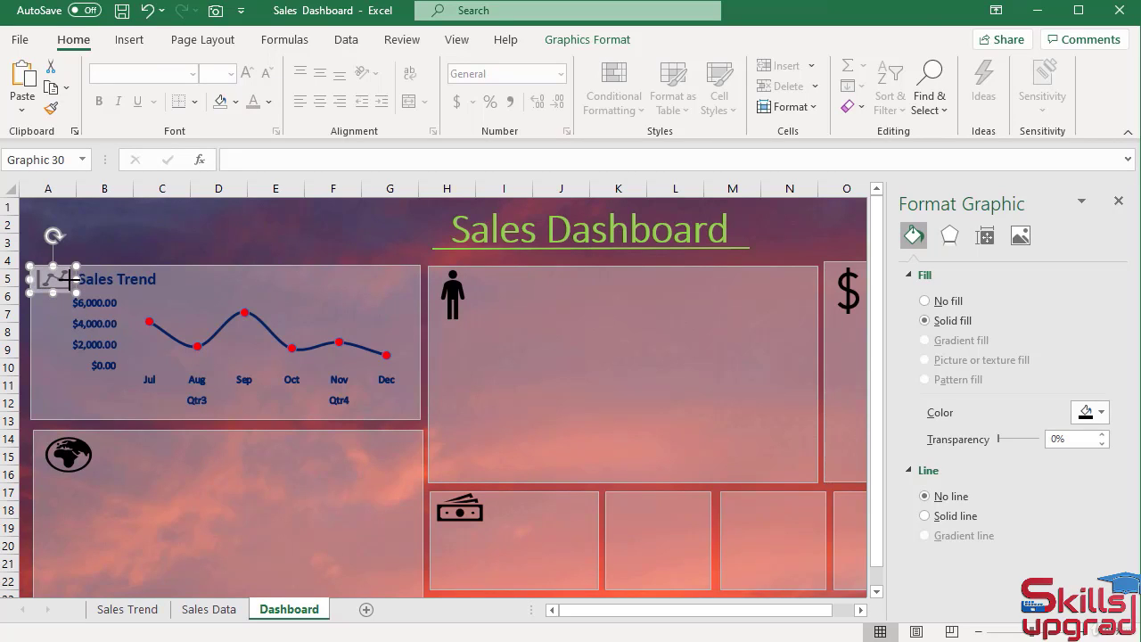
pyautogui.moveTo(60, 271); pyautogui.dragTo(62, 280)
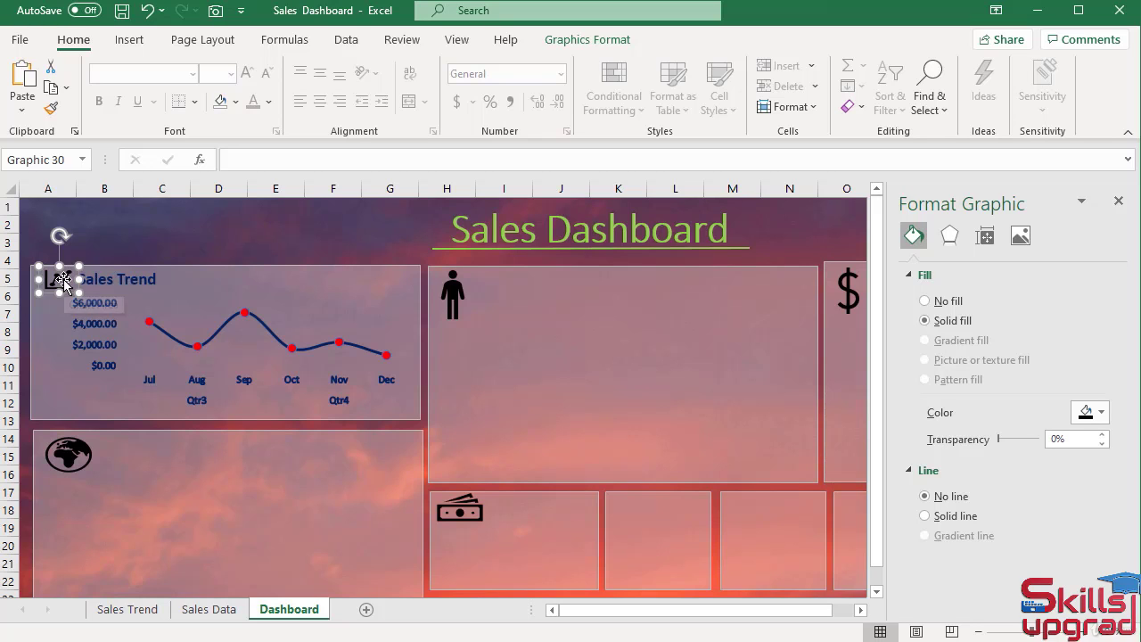
# Fill the line-chart icon with the standard dark blue to match the chart, and deselect it.
pyautogui.click(567, 43)
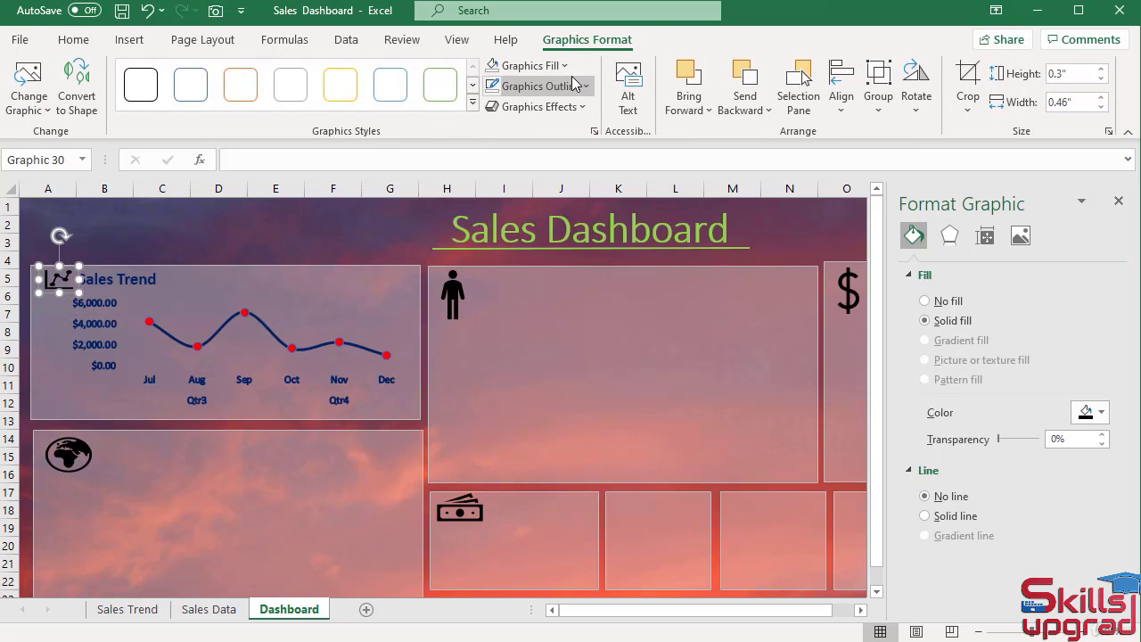
pyautogui.click(566, 66)
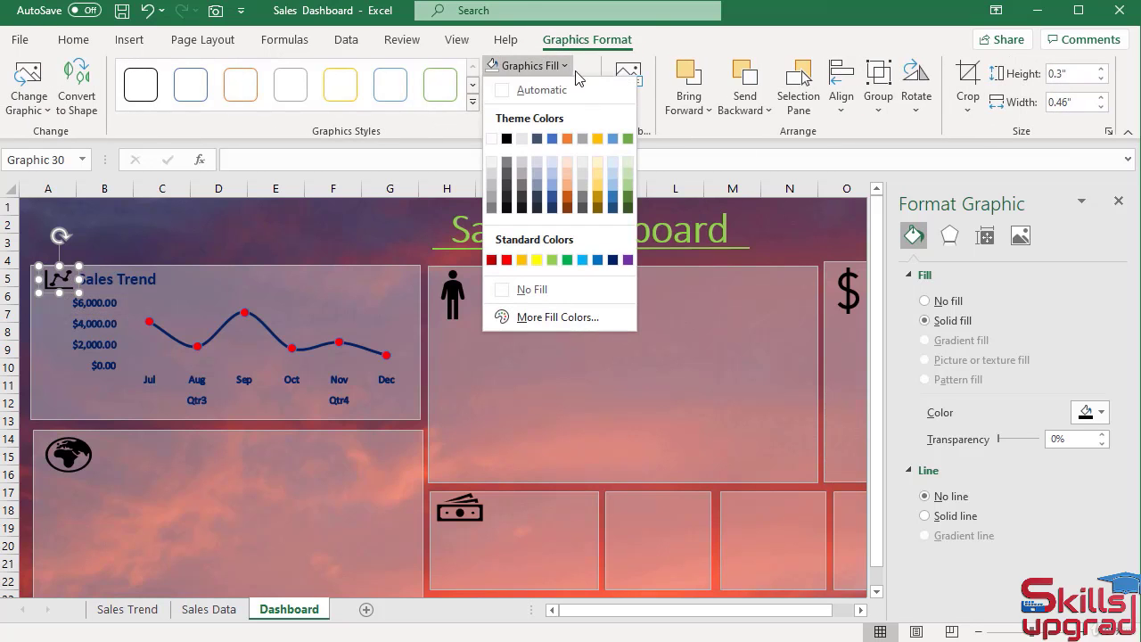
pyautogui.click(615, 259)
pyautogui.click(317, 225)
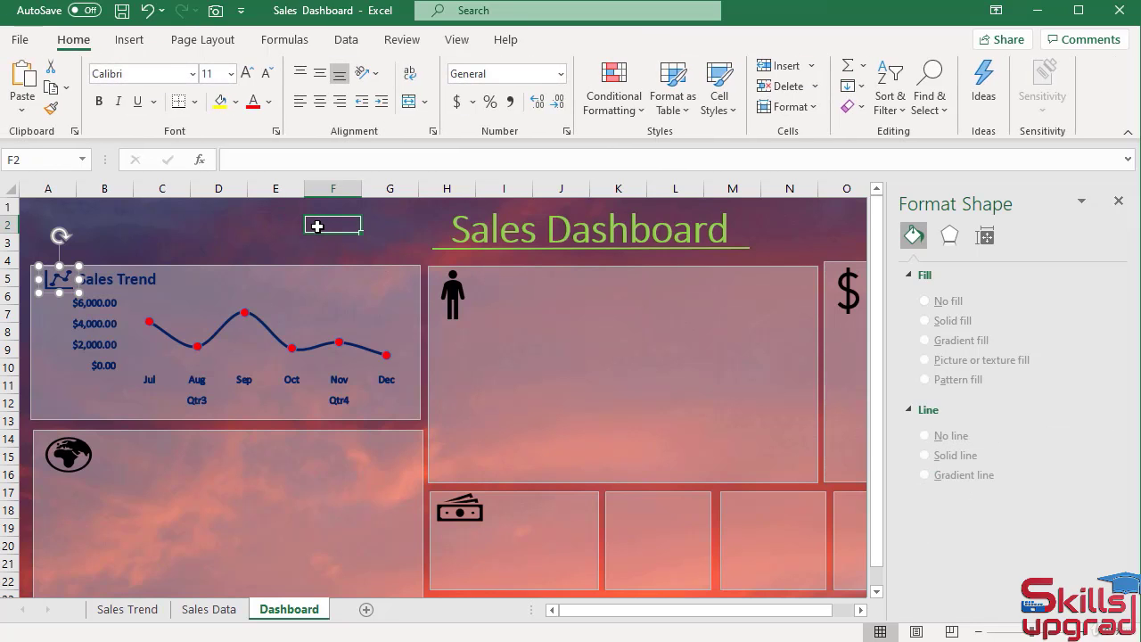